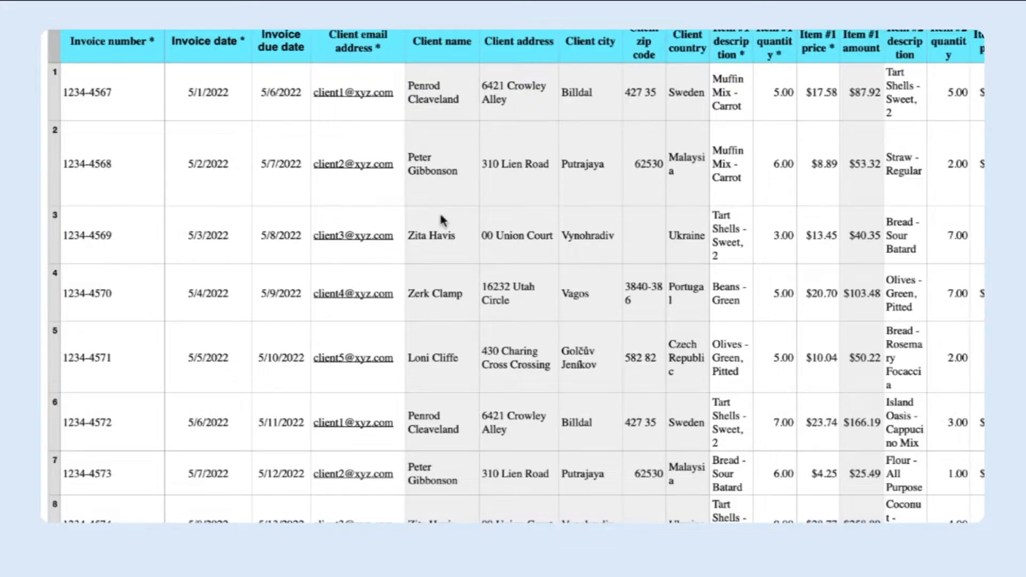
Examine the invoice spreadsheet's columns from invoice number to tax rate and its first two invoice rows.
scroll(440, 215, right, 3)
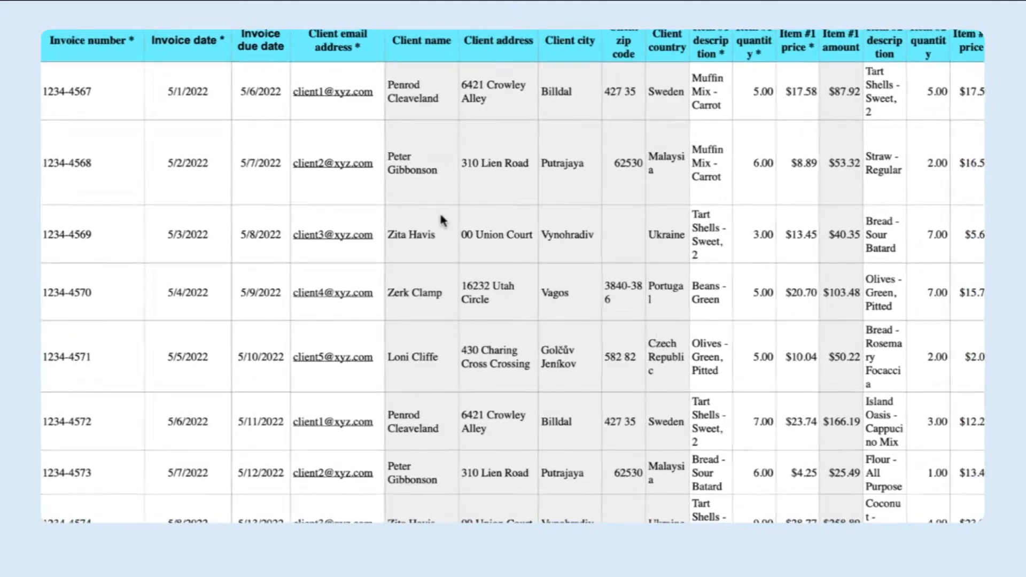
scroll(440, 216, right, 5)
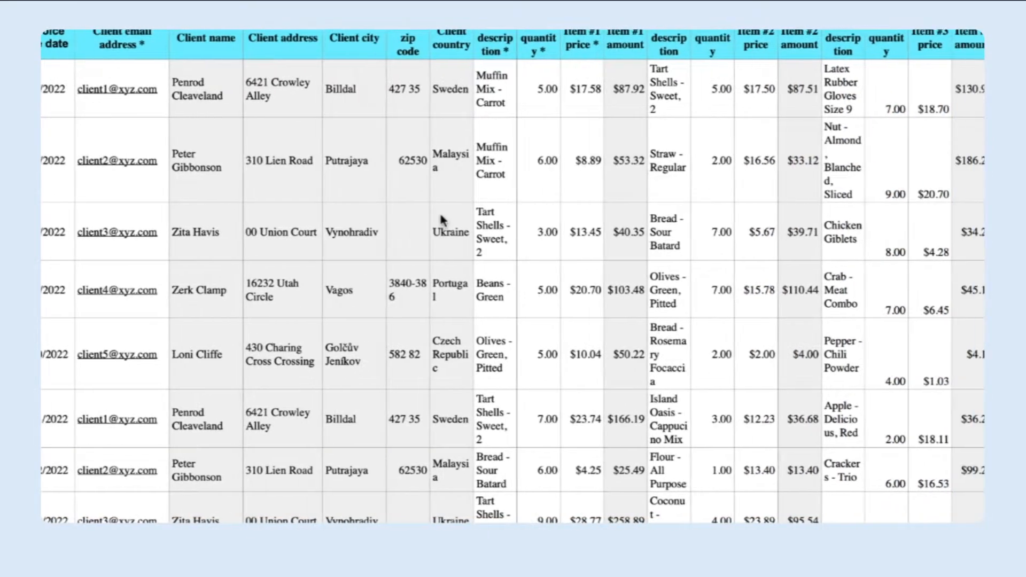
scroll(440, 210, right, 15)
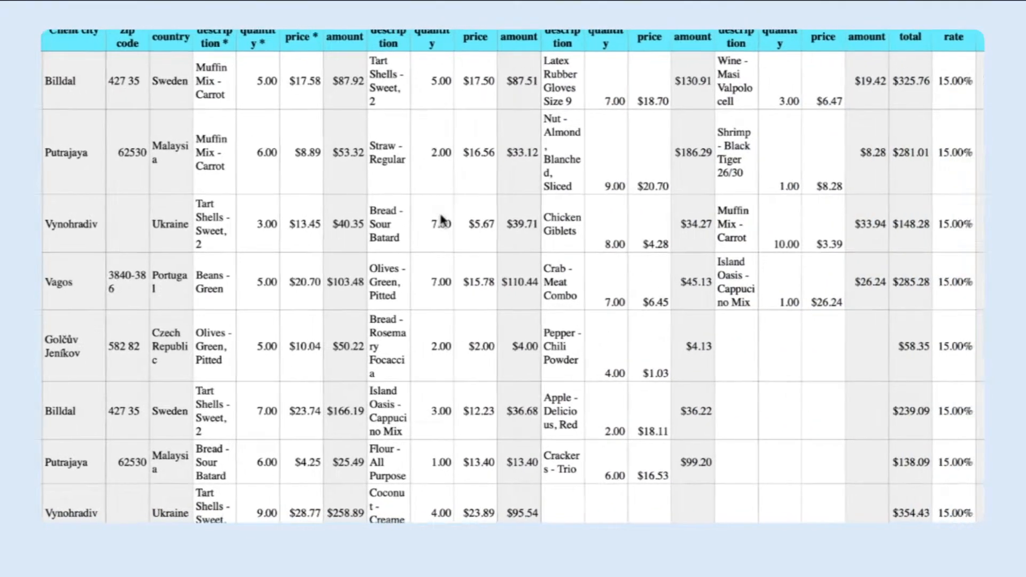
scroll(439, 211, left, 20)
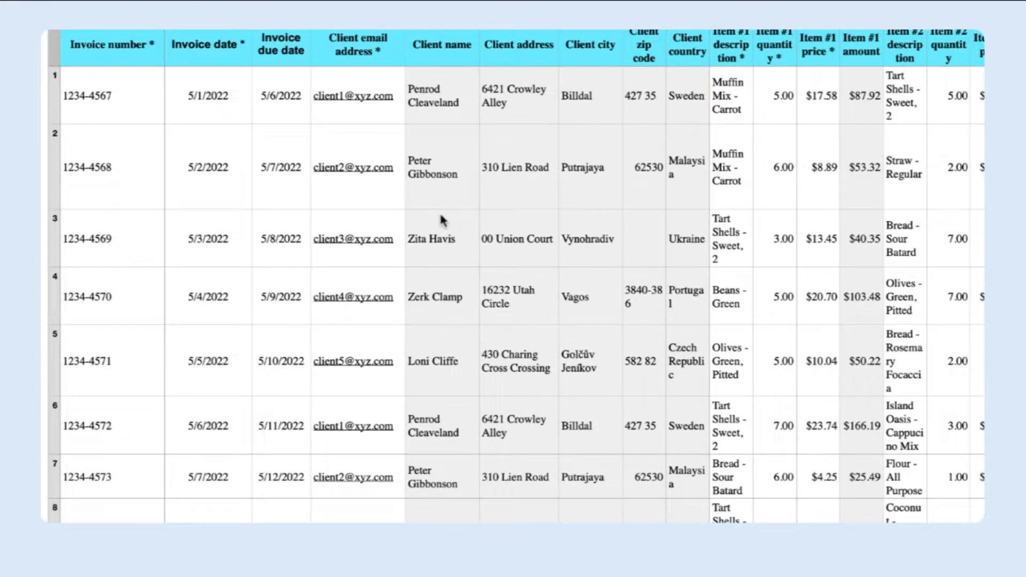
key(super+minus)
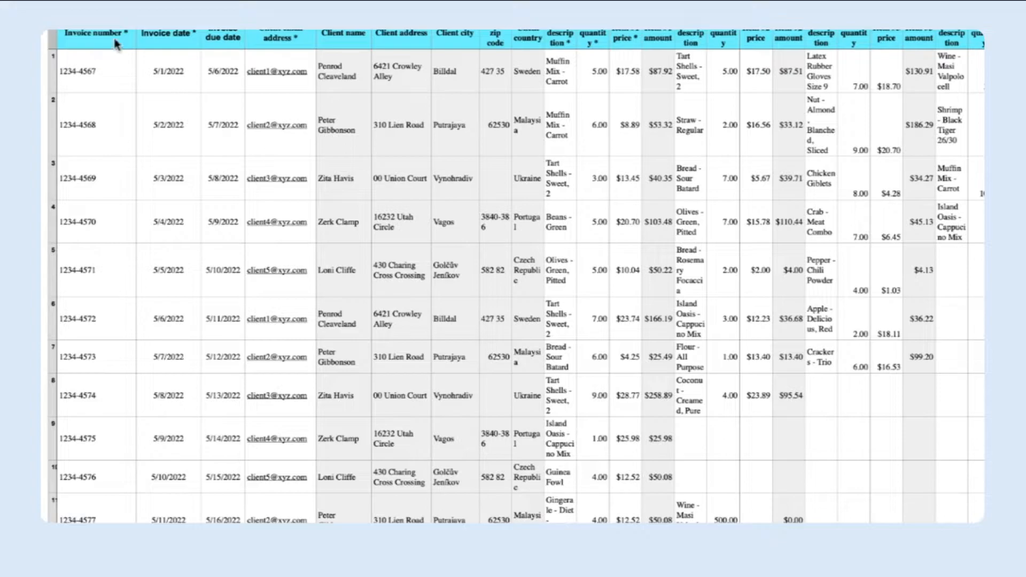
click(42, 71)
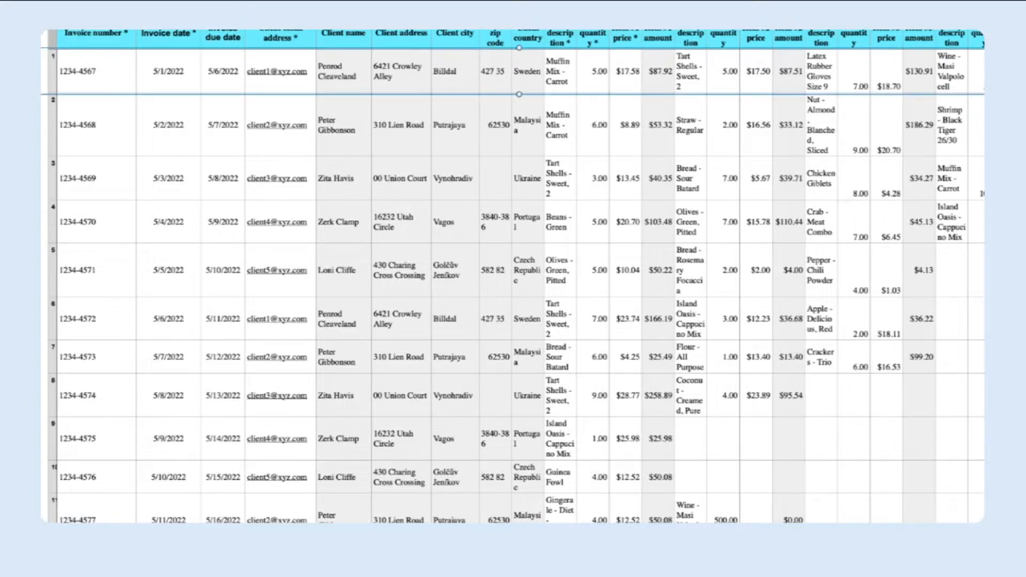
click(43, 124)
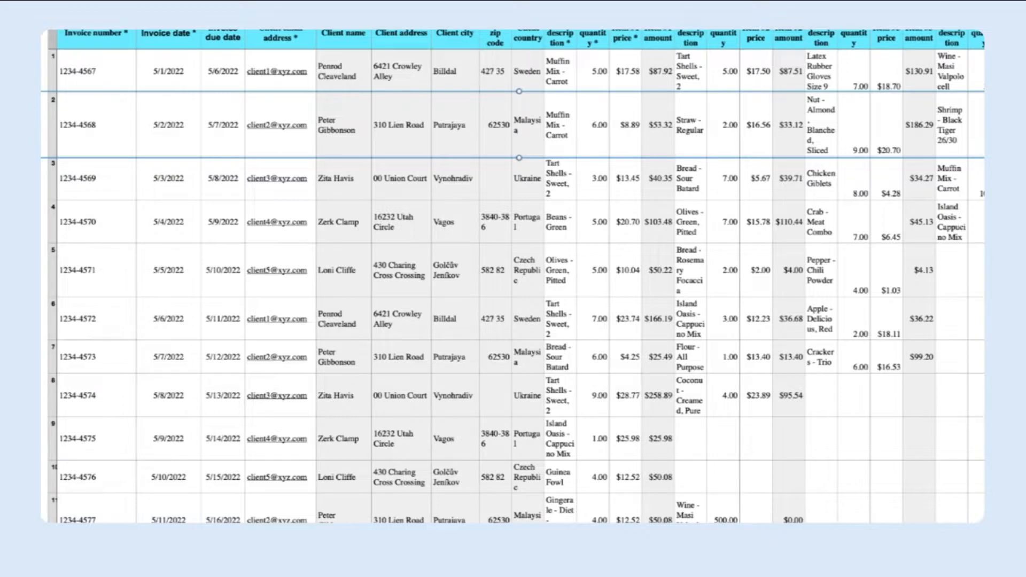
Inspect the logo, business details and {{Invoice number}} placeholder in the Google Docs invoice template.
click(261, 109)
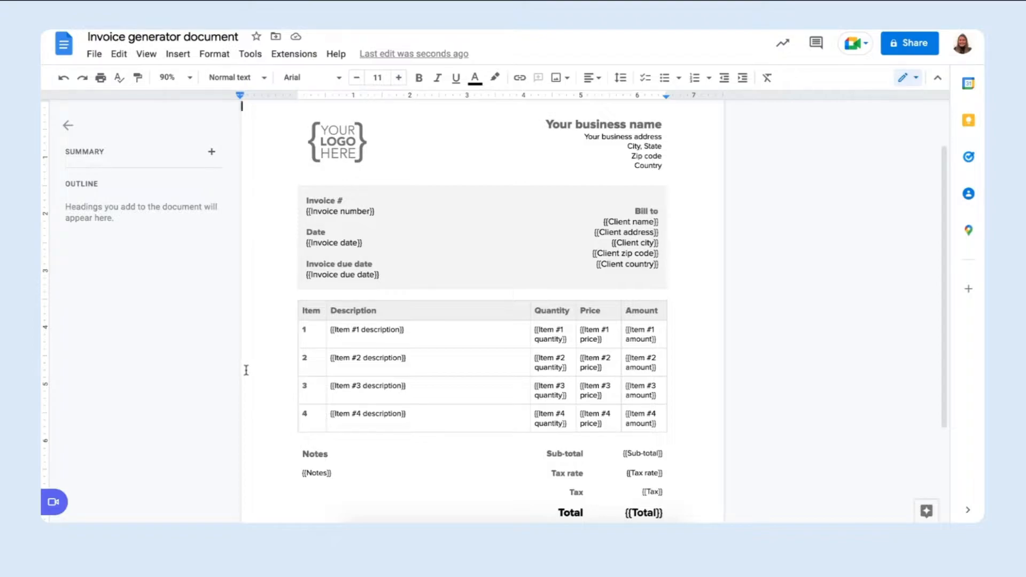
click(330, 143)
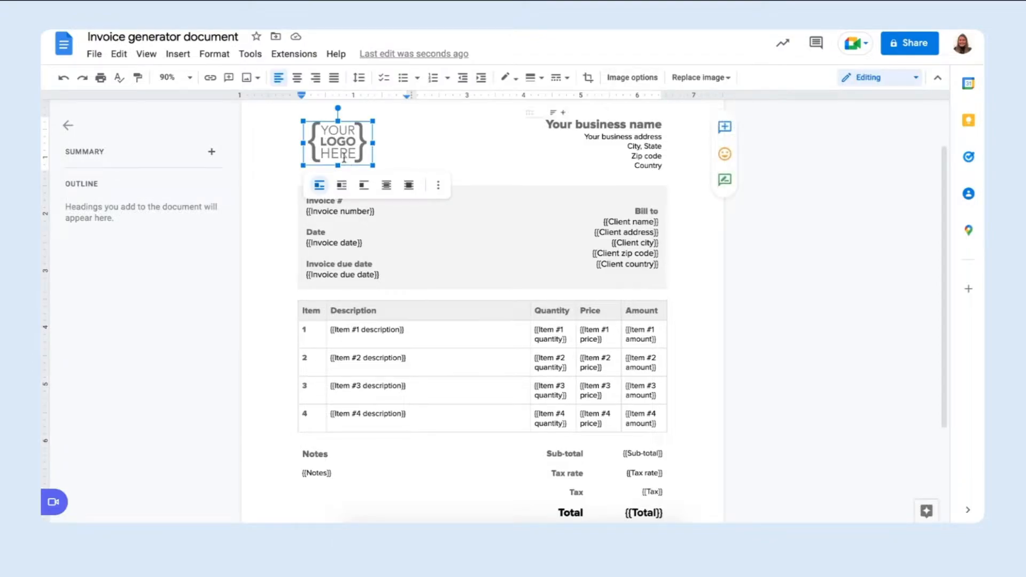
click(618, 178)
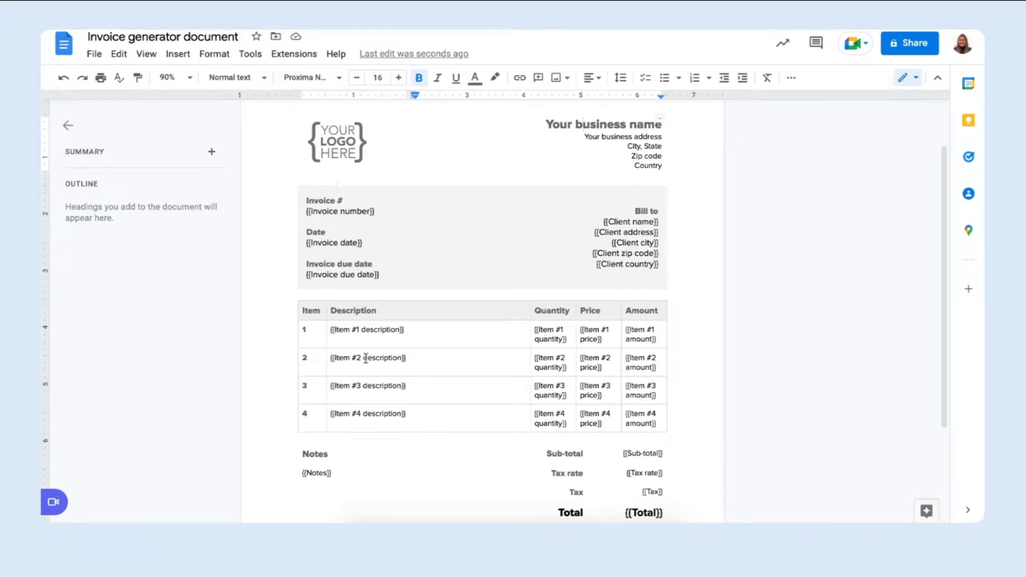
click(289, 216)
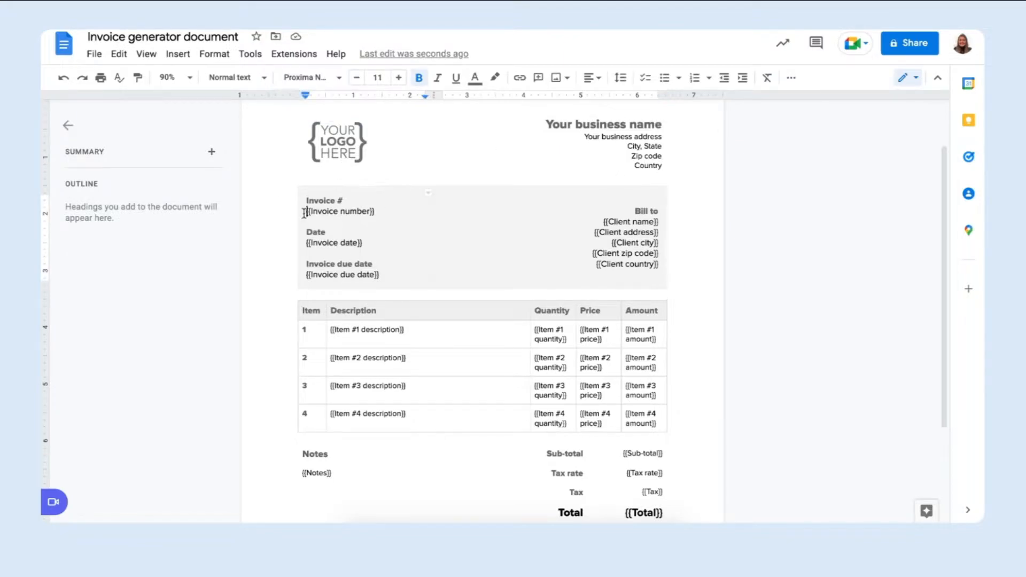
drag(305, 212, 379, 215)
click(376, 212)
click(367, 212)
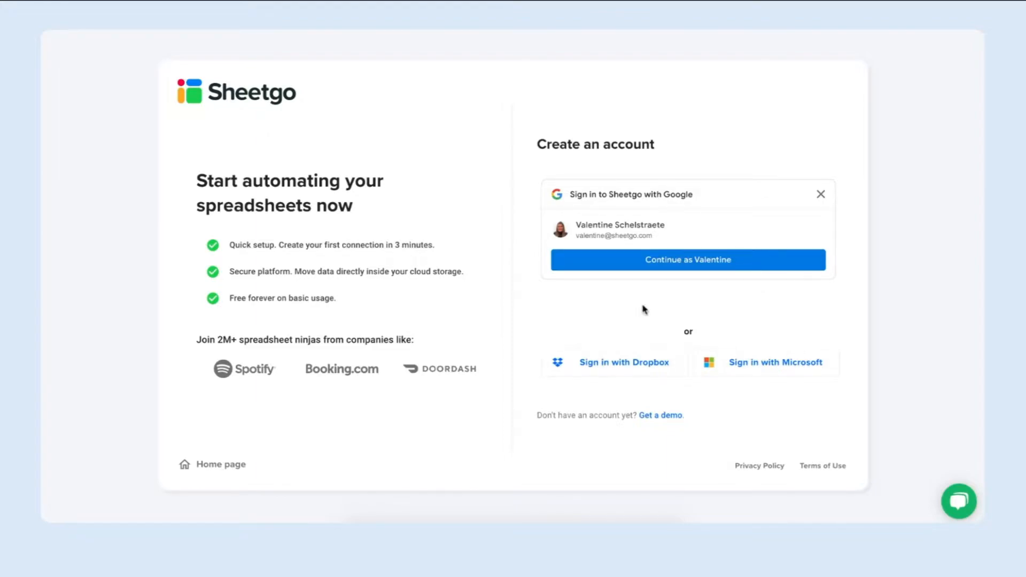
Sign in to Sheetgo with the suggested Google account and start a new workflow from a new connection.
click(681, 259)
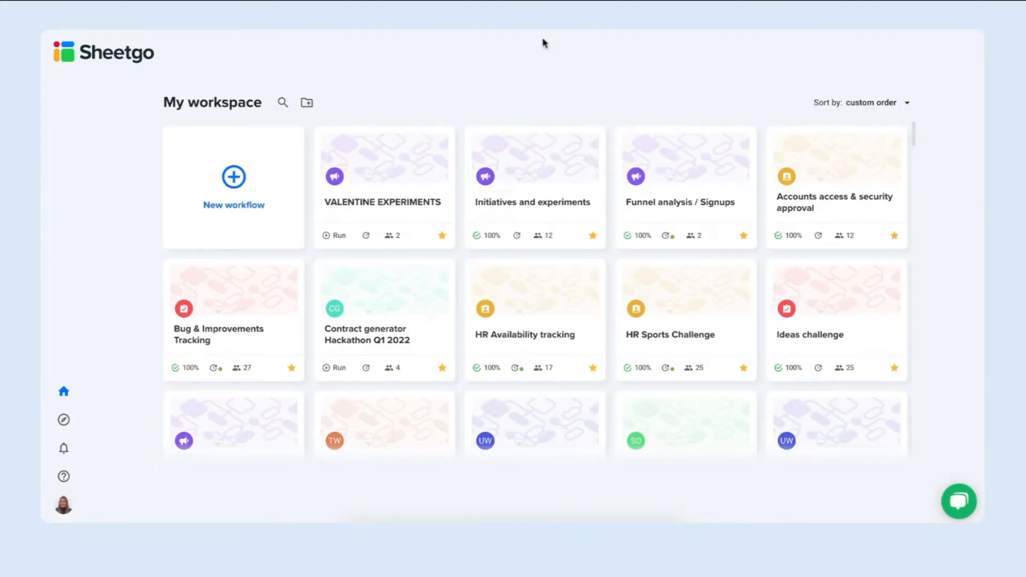
mouse_move(401, 175)
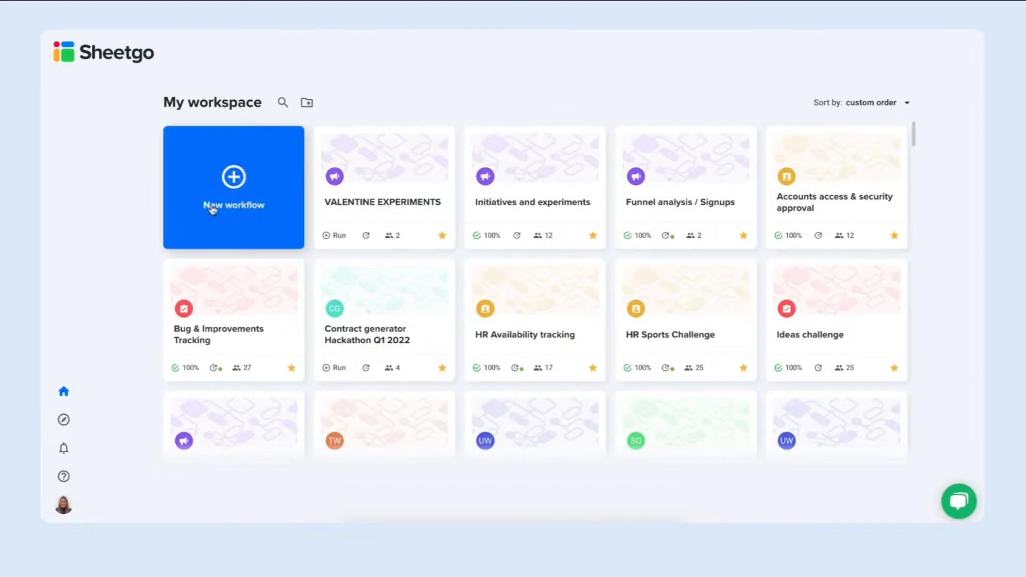
click(231, 182)
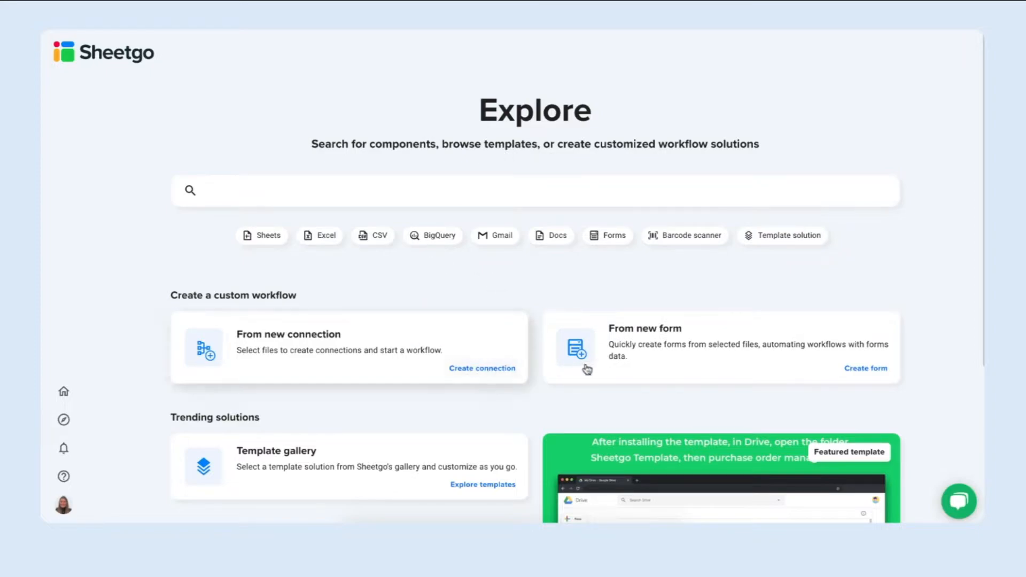
click(484, 371)
Rename the untitled workflow as "CSV to PDF invoices".
click(252, 48)
triple_click(252, 50)
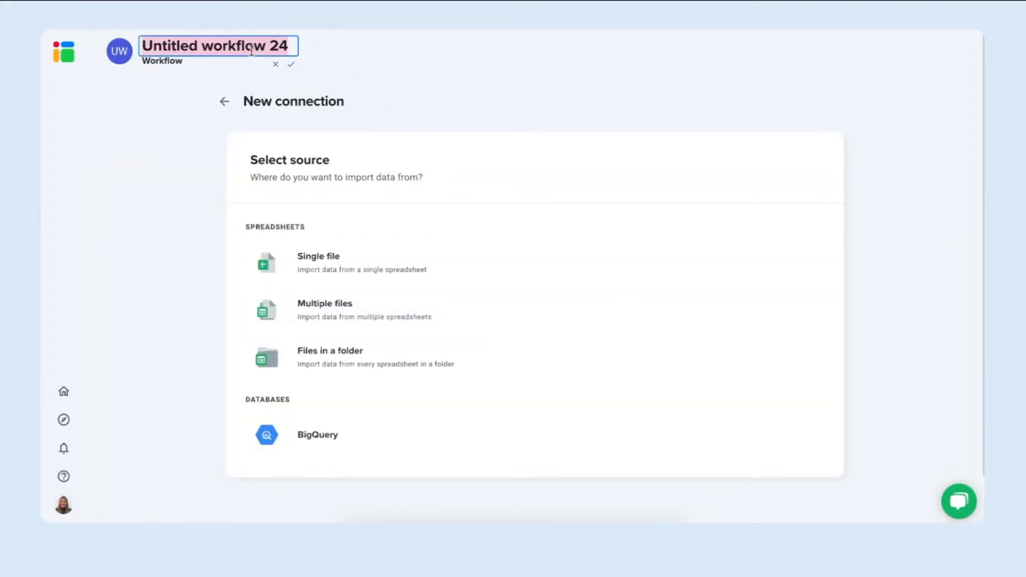
text(C)
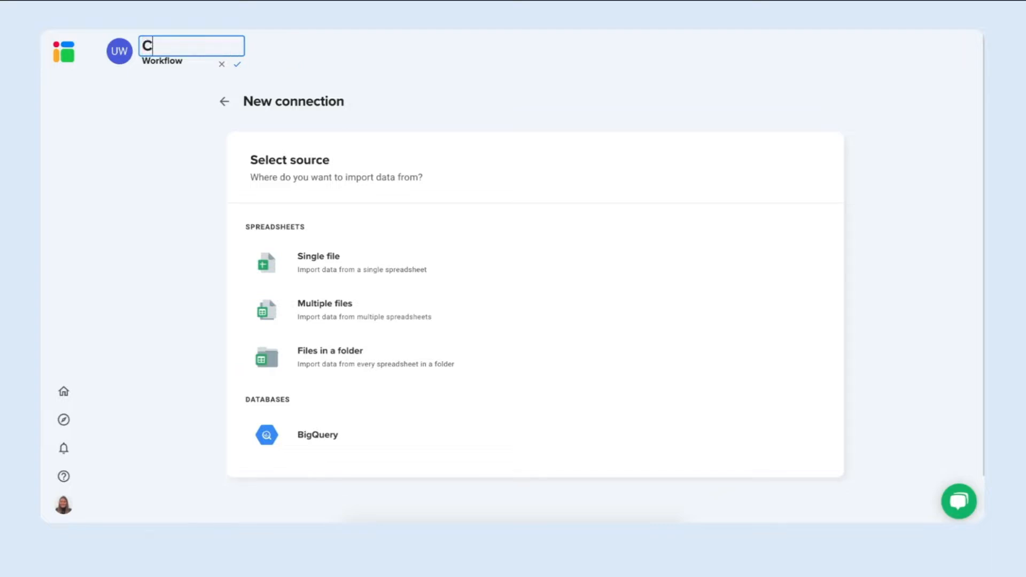
text(SV to PDF invoices)
key(Return)
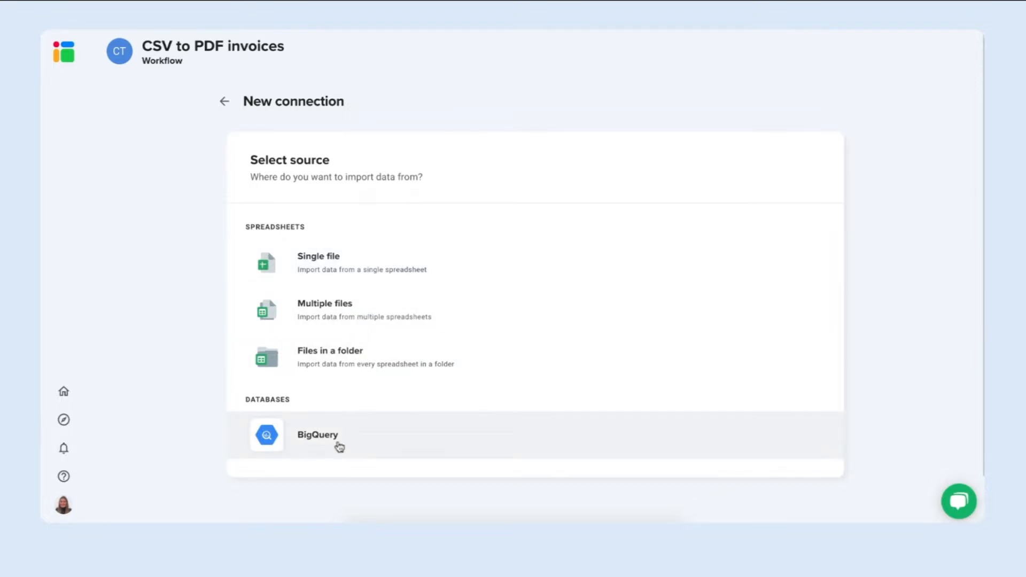
Set the connection source to a single file, Invoices clients.csv, from the OneDrive location of the SharePoint account.
click(375, 263)
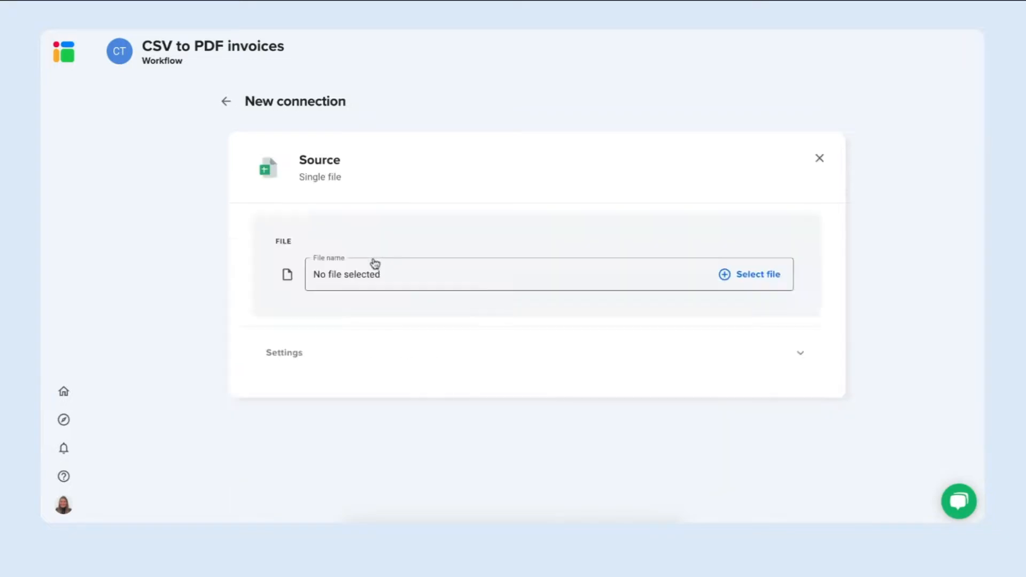
click(740, 276)
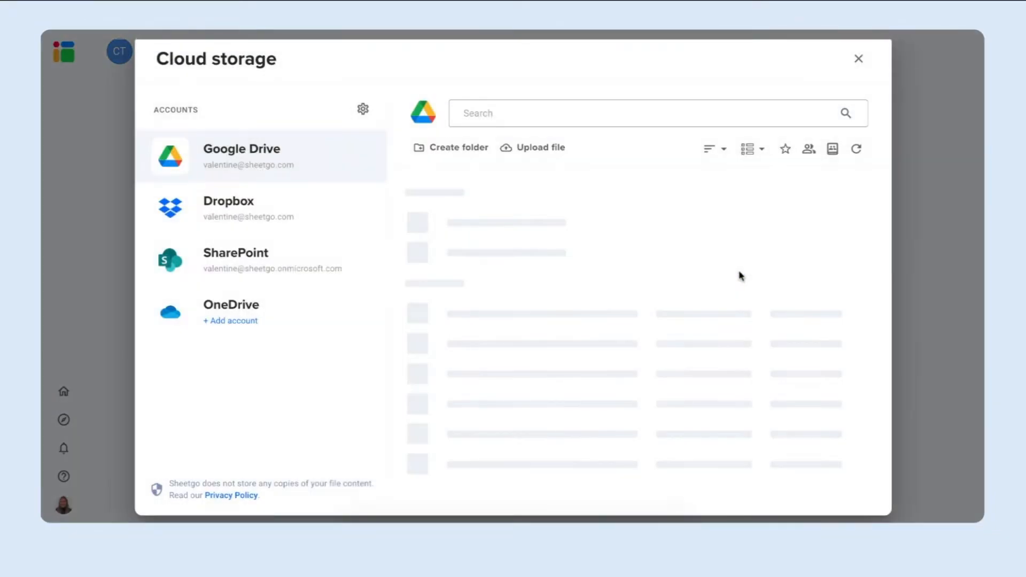
click(281, 262)
click(459, 242)
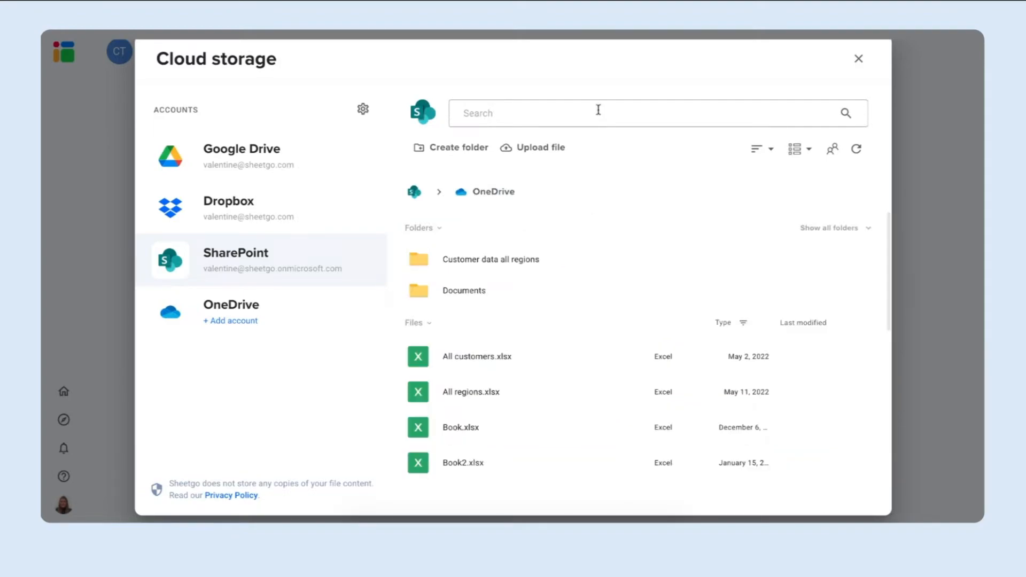
text(Invoic)
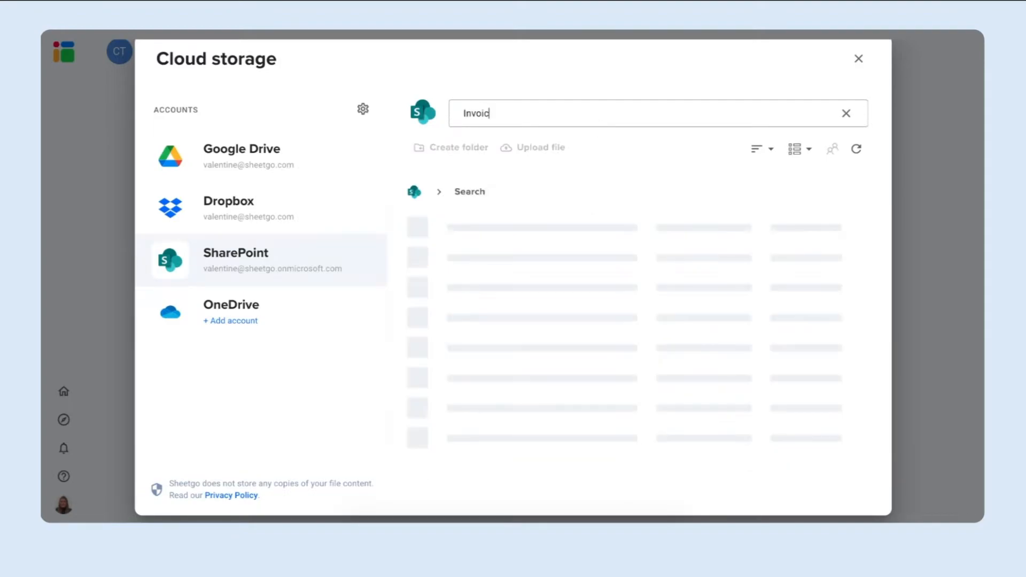
text(es clients)
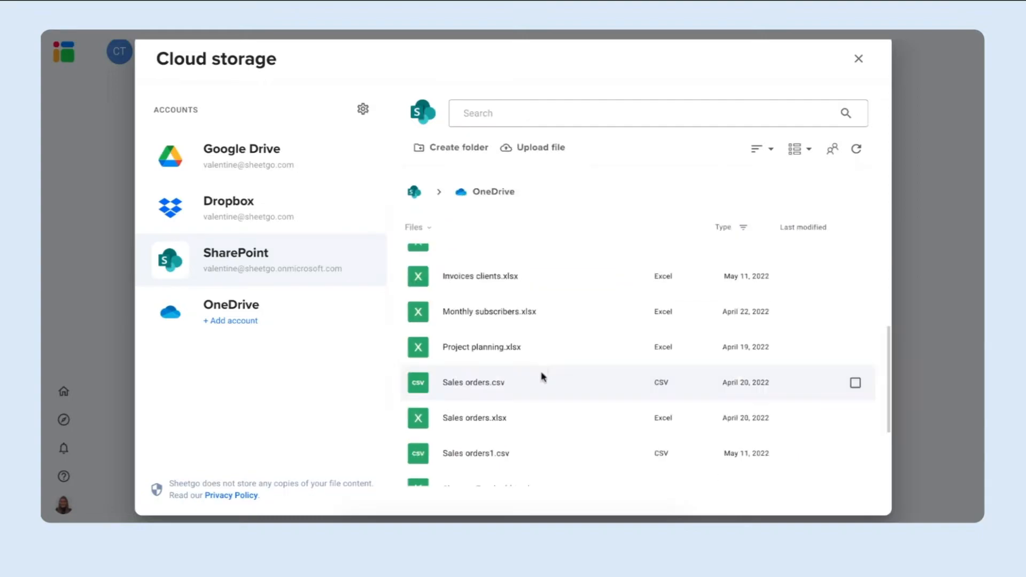
scroll(545, 355, up, 3)
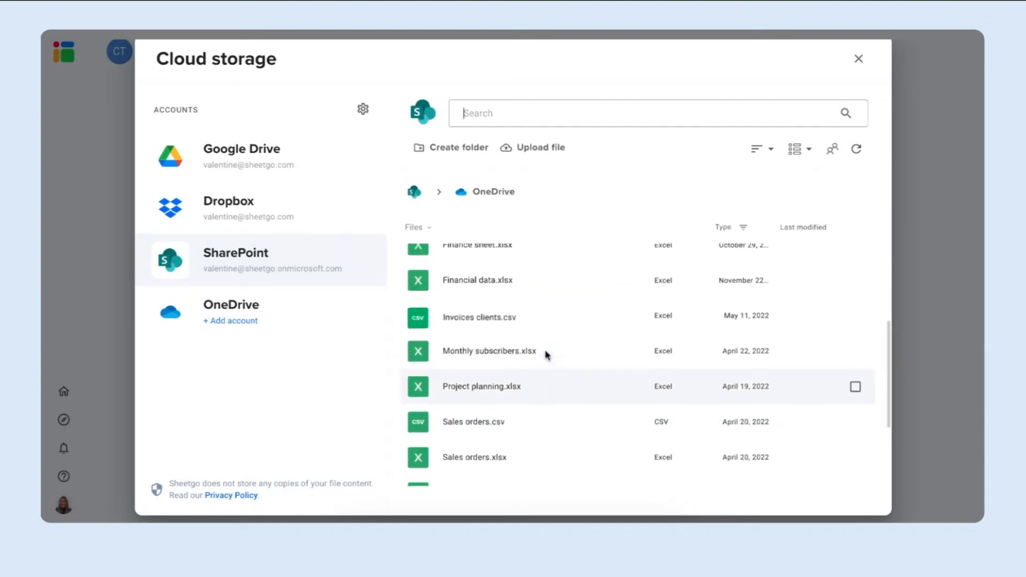
click(567, 325)
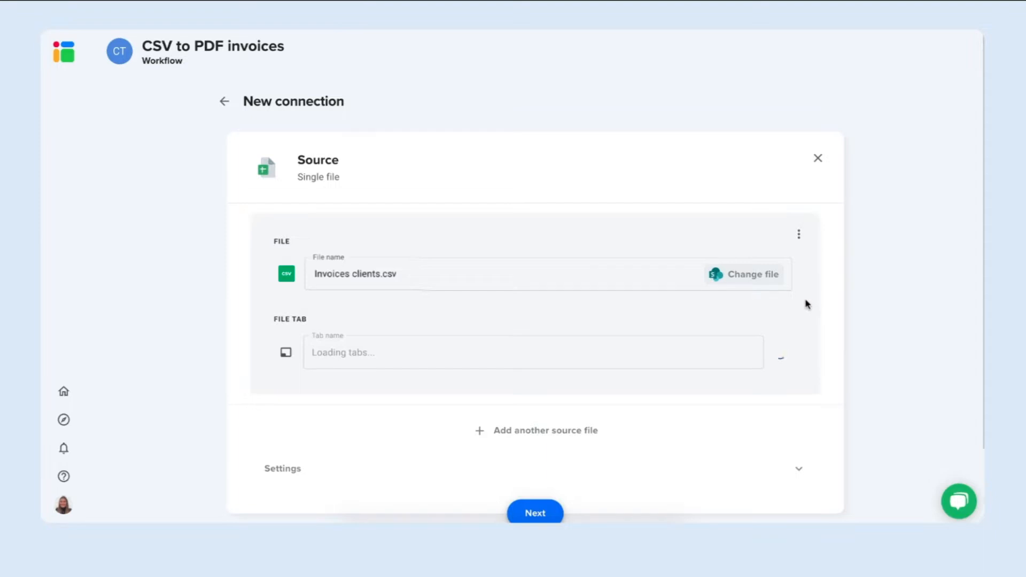
Use the Sheet 1 tab of the source file and proceed to the choice of the next workflow step.
scroll(807, 303, down, 1)
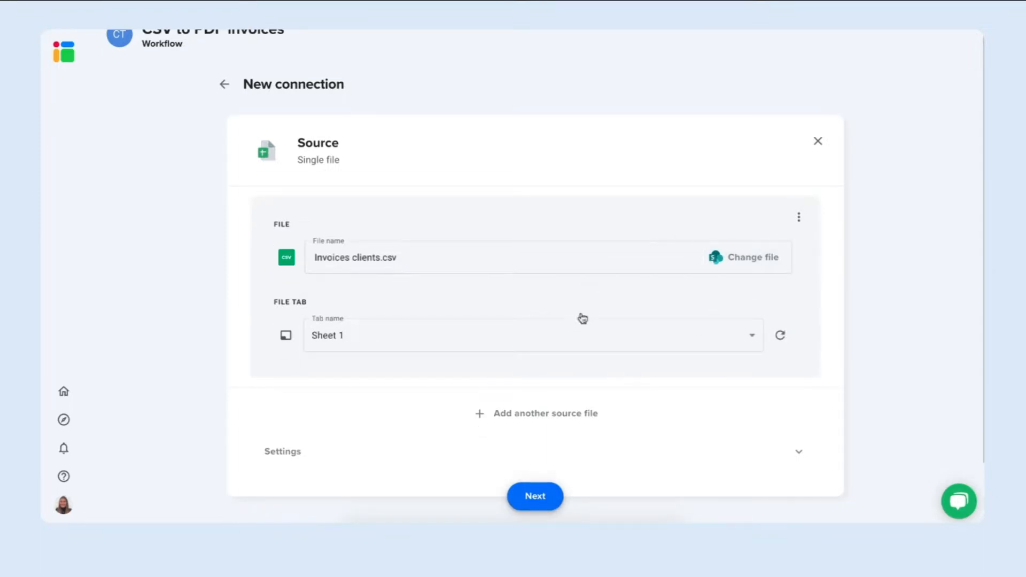
click(618, 332)
click(594, 335)
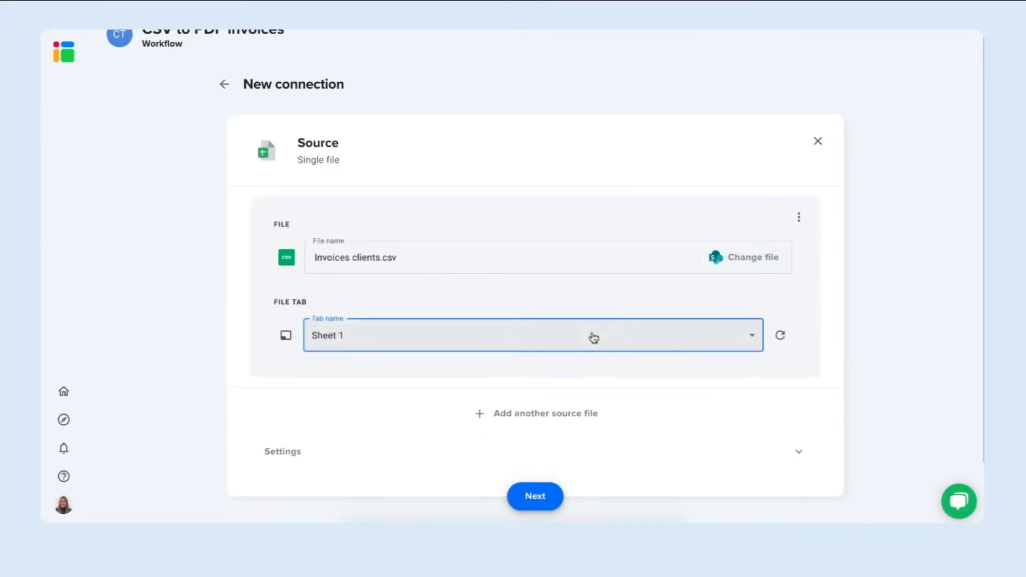
click(539, 504)
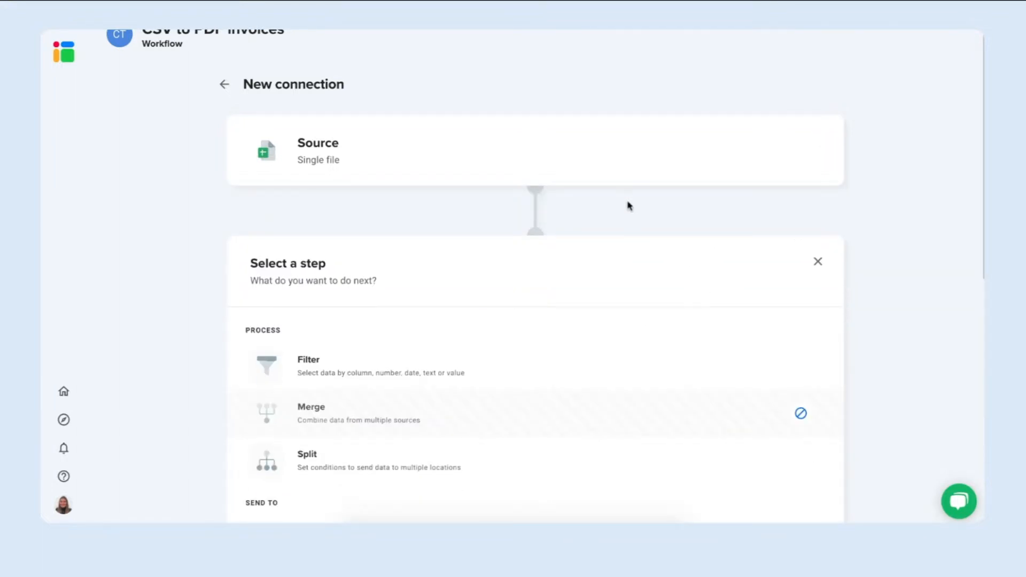
Add a Documents generation step that creates Google Docs based on a template.
scroll(584, 362, down, 1)
scroll(585, 360, down, 7)
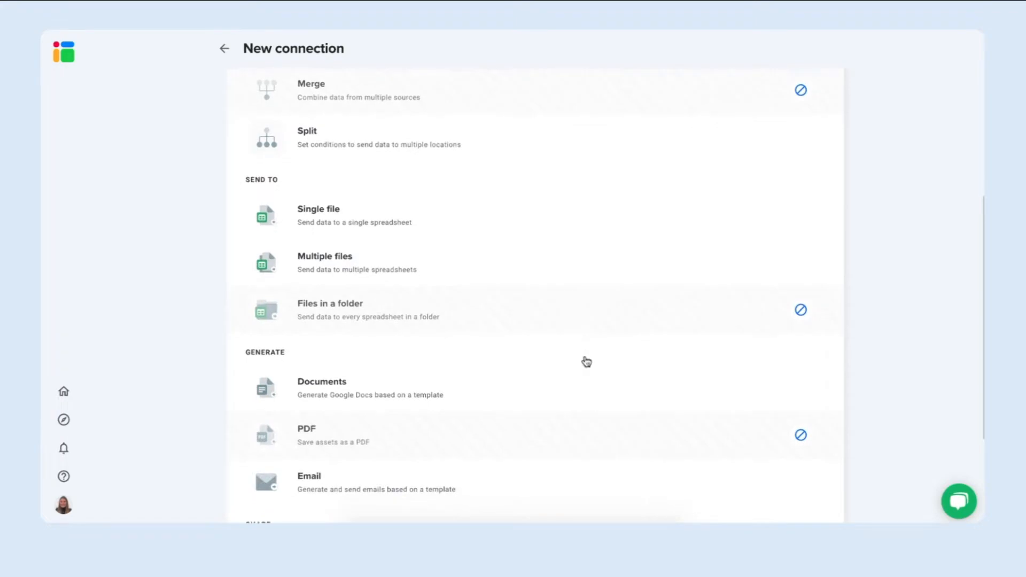
click(533, 296)
scroll(531, 296, down, 2)
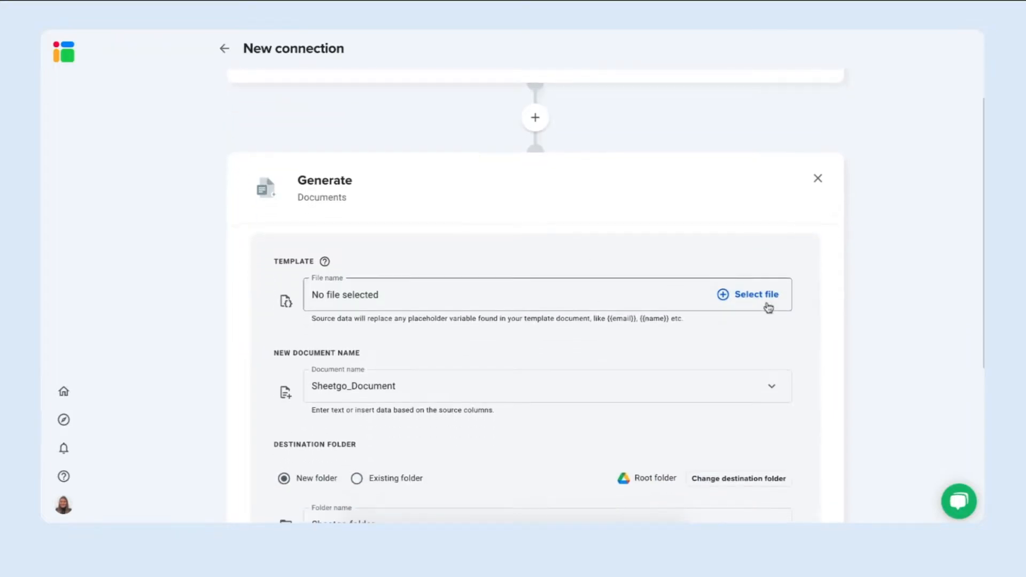
Search Google Drive for "Invoice generator document" and select the matching file as the template.
click(755, 295)
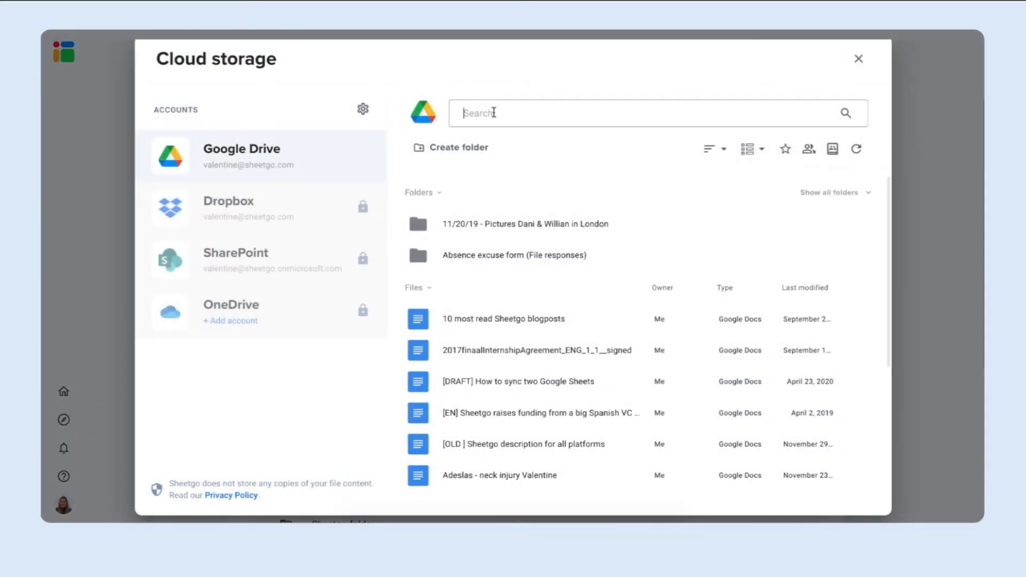
text(Invoice gen)
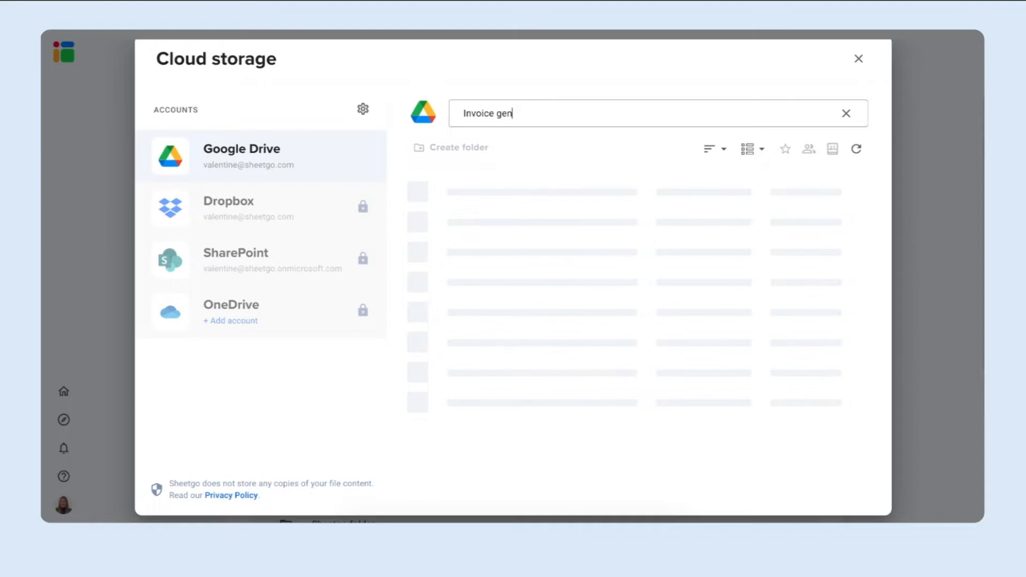
text(erator docu)
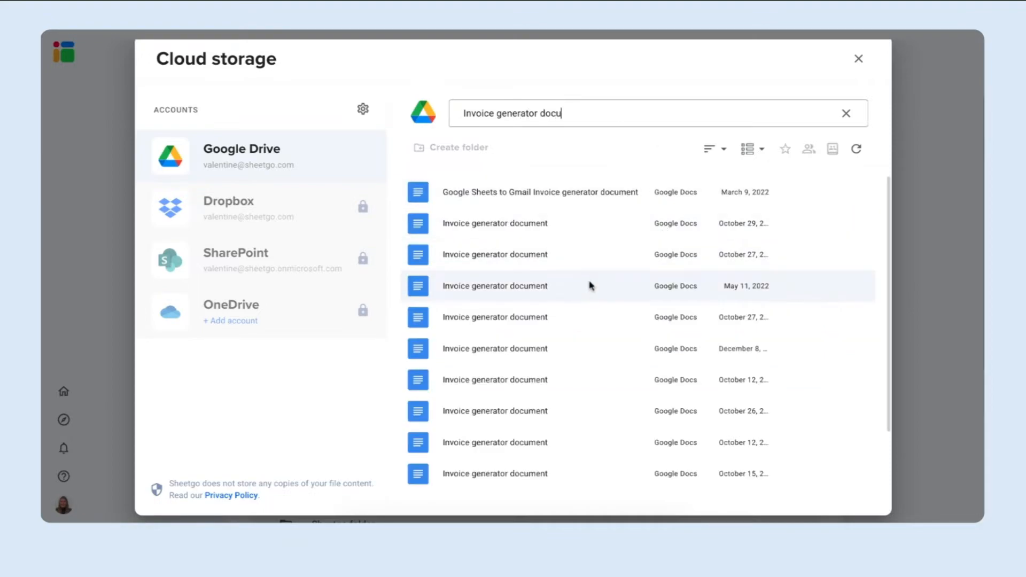
click(590, 286)
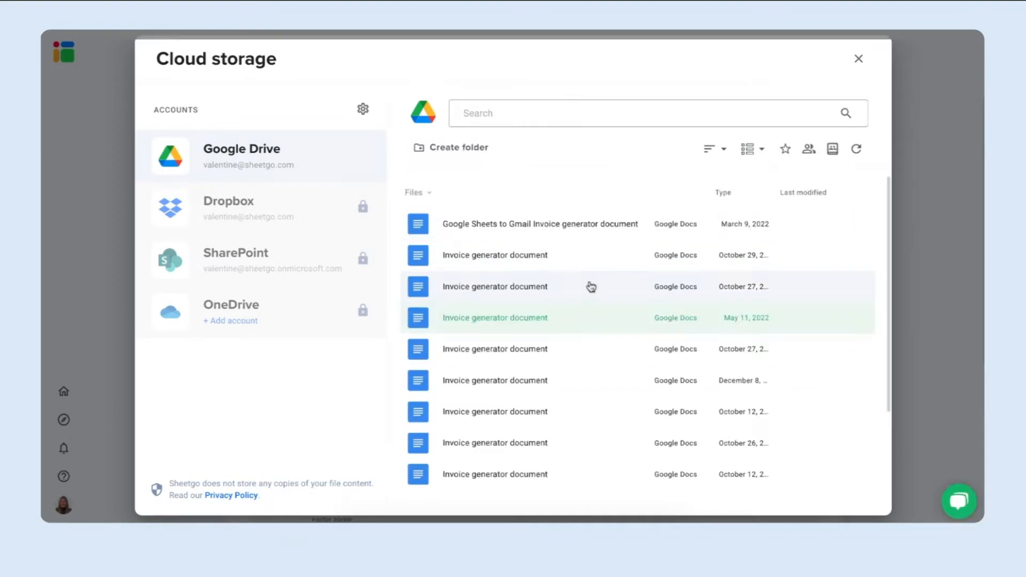
Set the name of the generated documents to Sheetgo_Invoice.
click(396, 398)
double_click(396, 398)
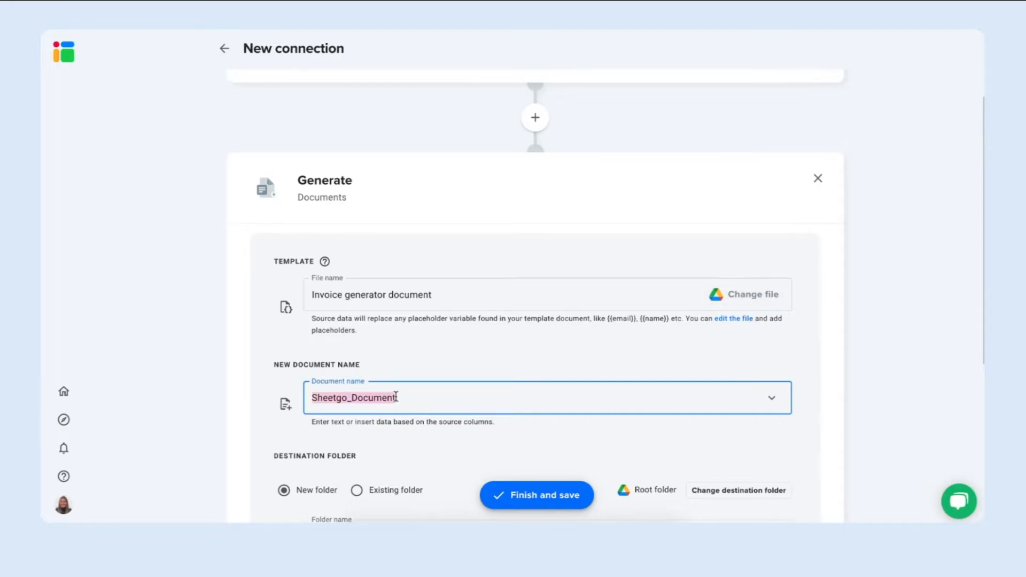
drag(396, 397, 354, 398)
text(Invoice)
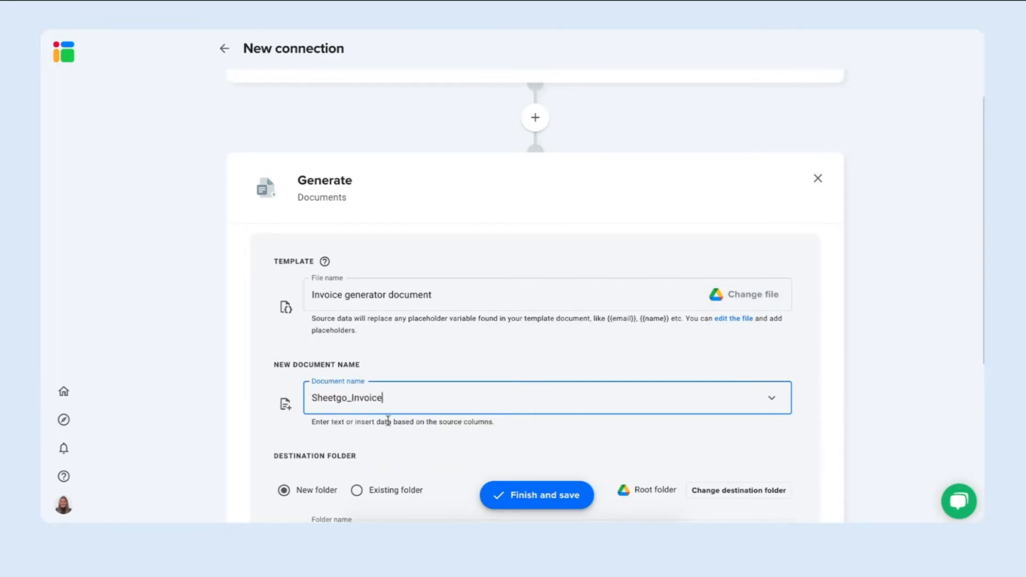
Store the generated documents in a new destination folder named "Sheetgo invoices docs".
drag(411, 405, 306, 401)
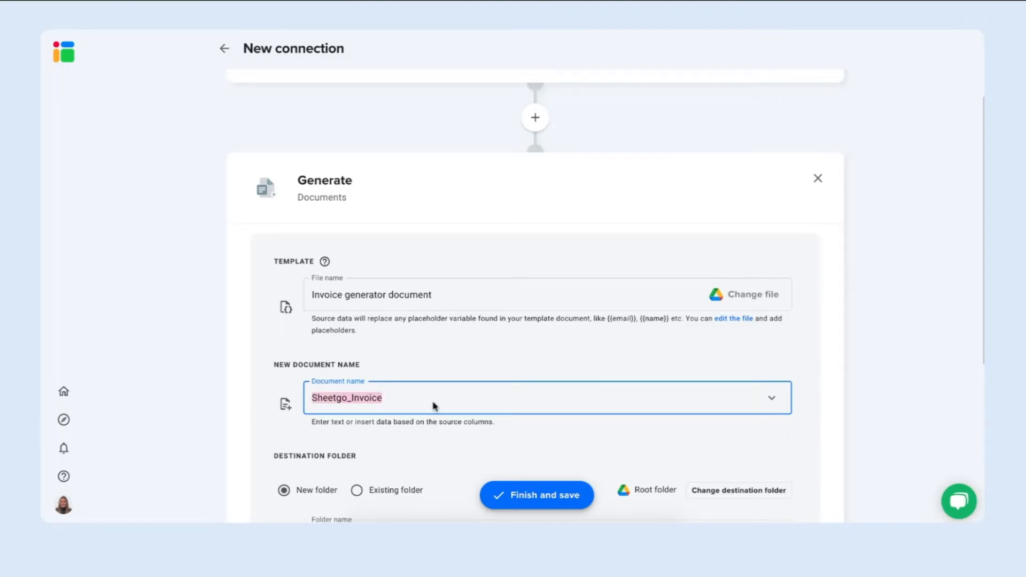
scroll(433, 403, down, 3)
click(543, 300)
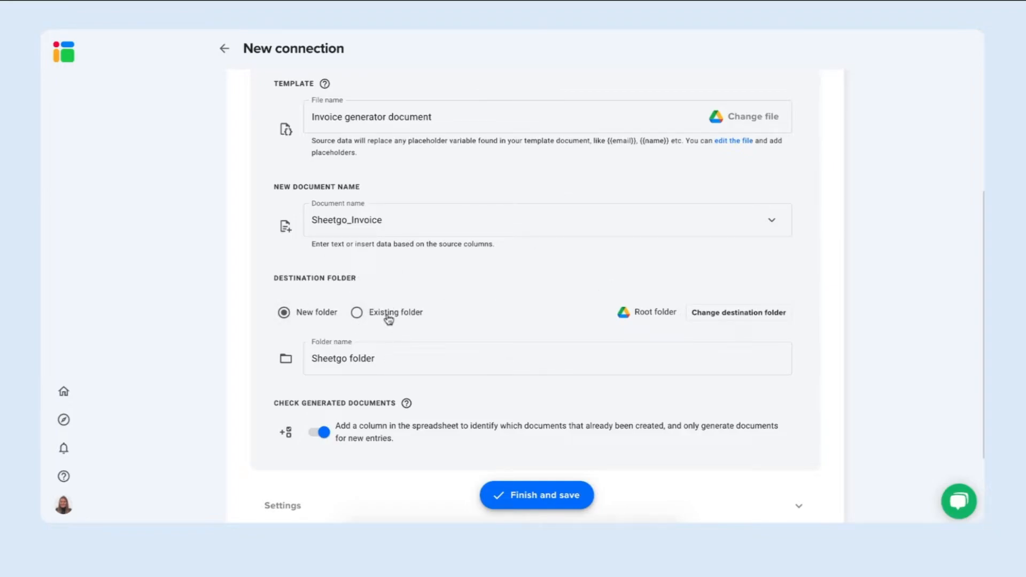
click(398, 362)
drag(398, 362, 347, 359)
text(invoices docs)
scroll(385, 404, down, 1)
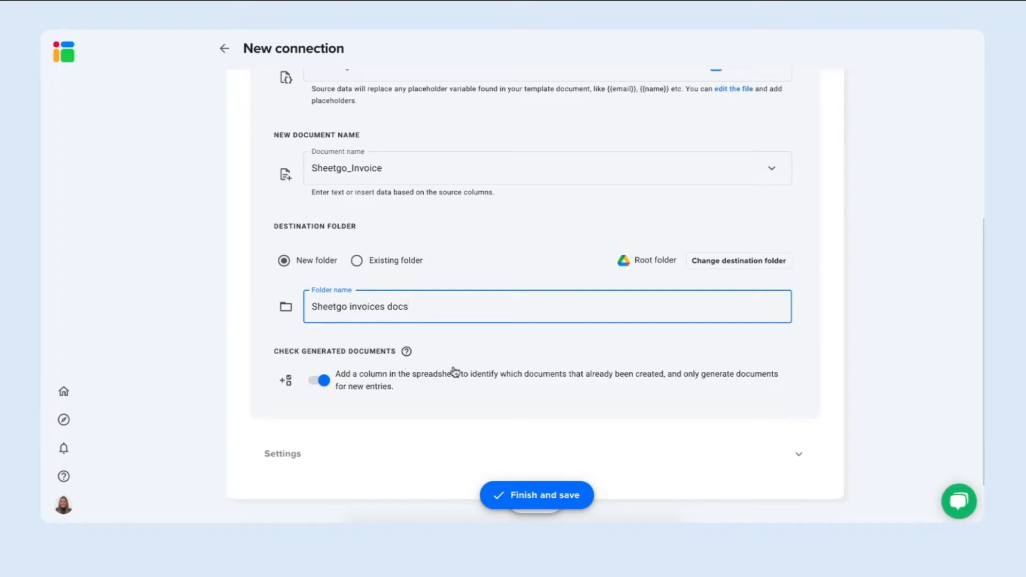
scroll(401, 397, down, 1)
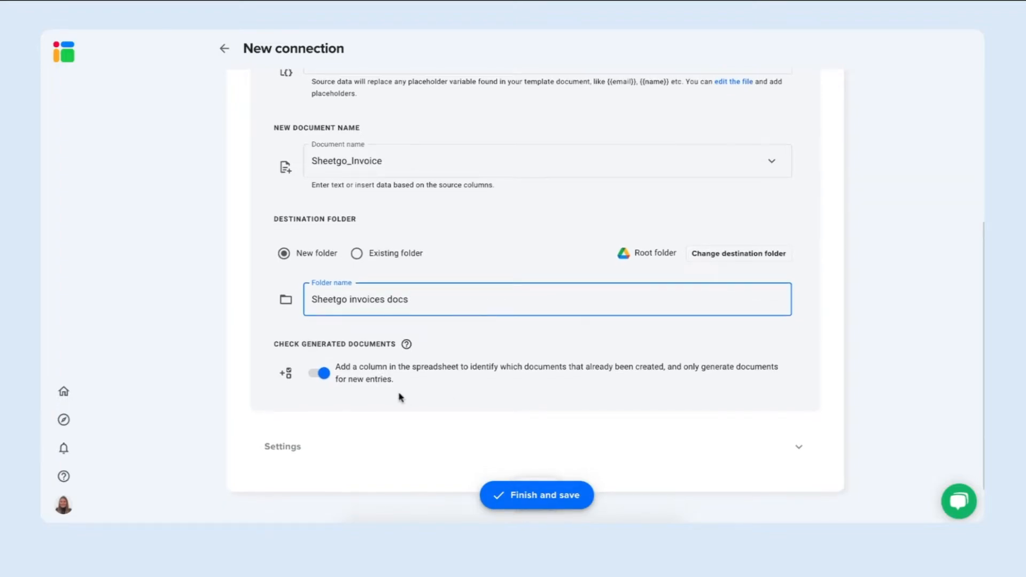
Complete the Documents step and add a PDF generation step after it.
scroll(401, 397, down, 3)
click(532, 430)
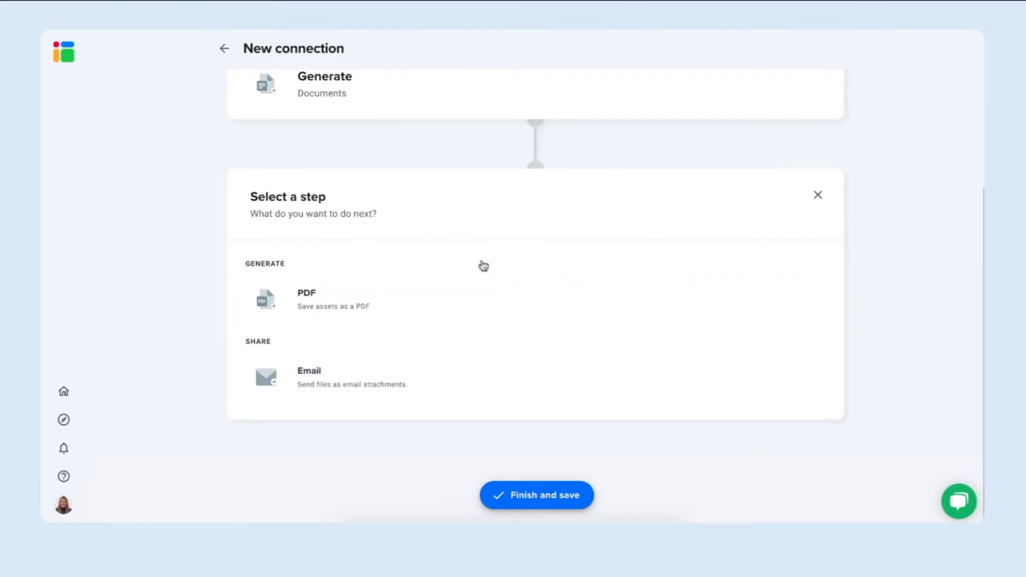
click(493, 308)
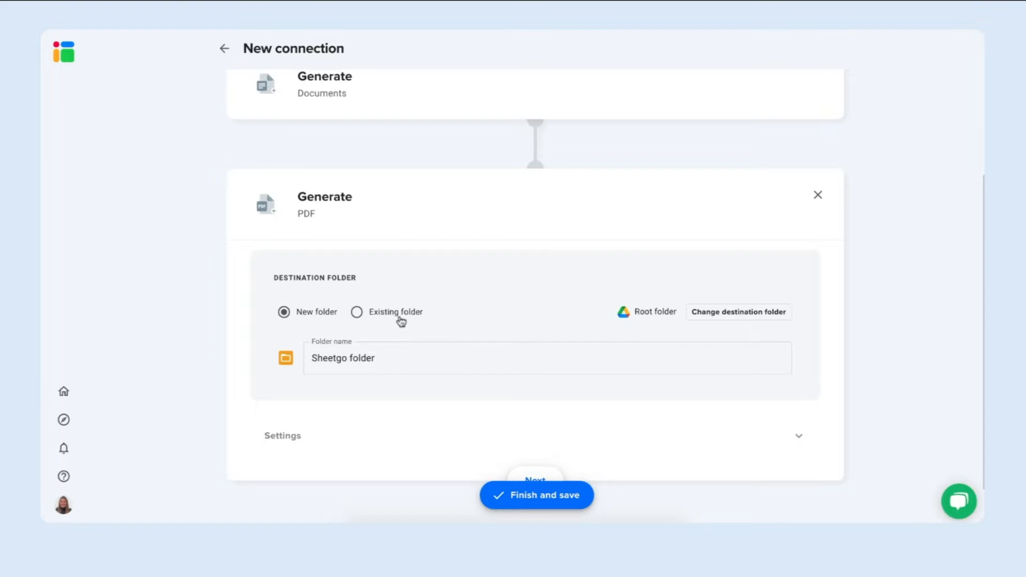
Name the new destination folder of the PDF step "Sheetgo invoices PDFs".
click(402, 358)
key(ctrl+shift+Left)
text(invoices PDF)
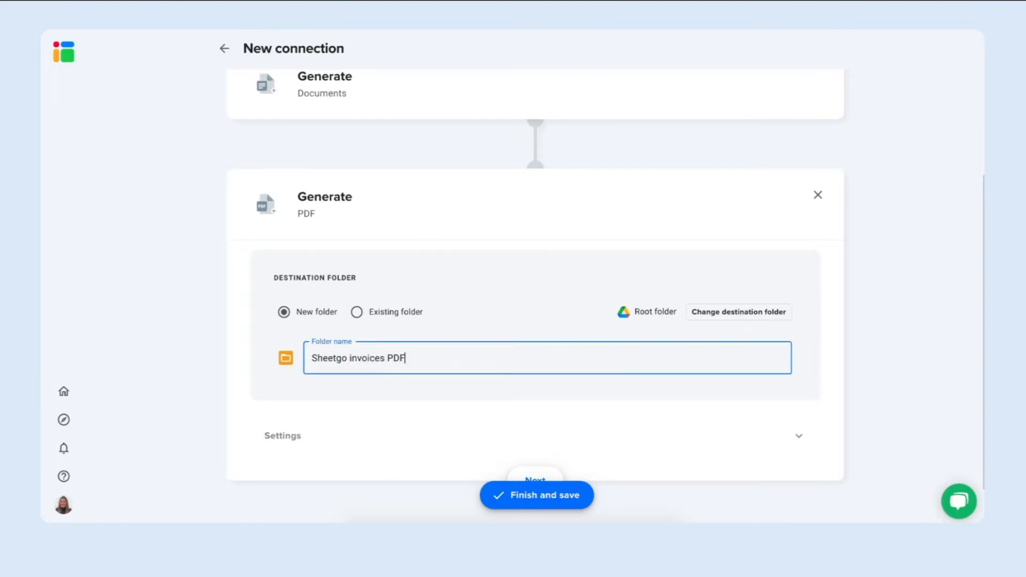
text(s)
Add an Email sharing step that sends files as attachments to the recipients in Column D : Client email address.
click(534, 439)
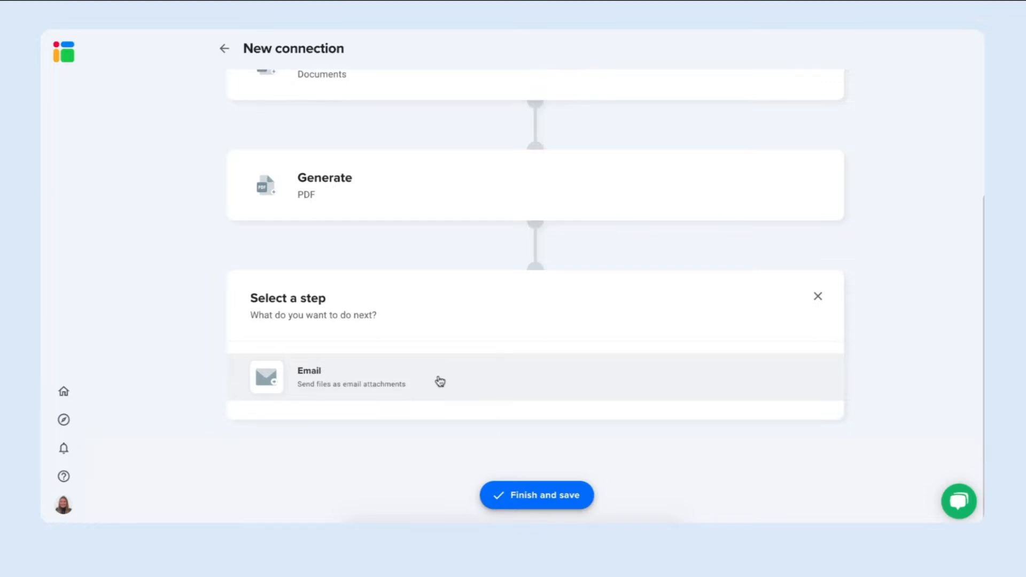
click(494, 382)
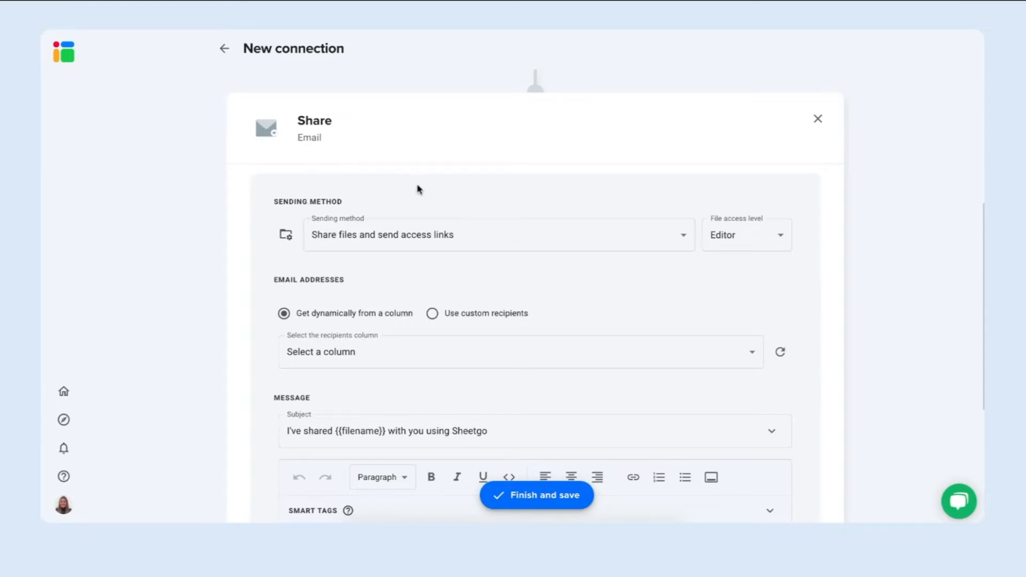
click(497, 246)
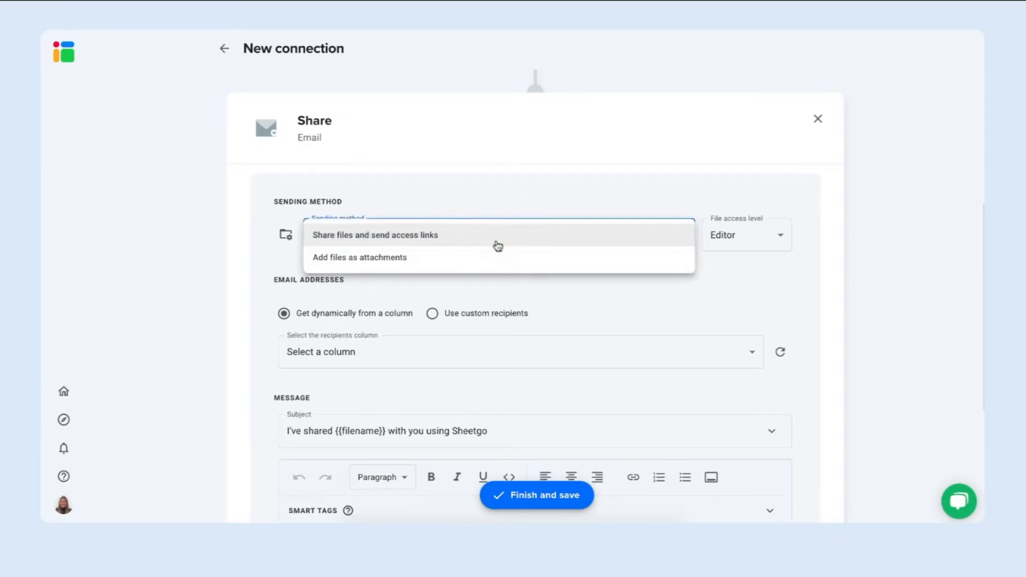
click(456, 260)
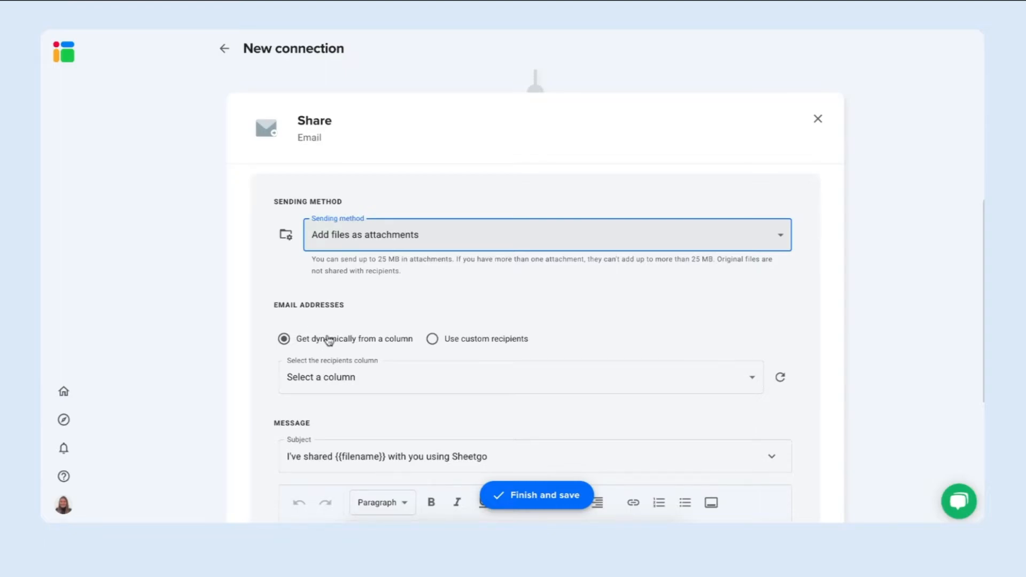
click(379, 384)
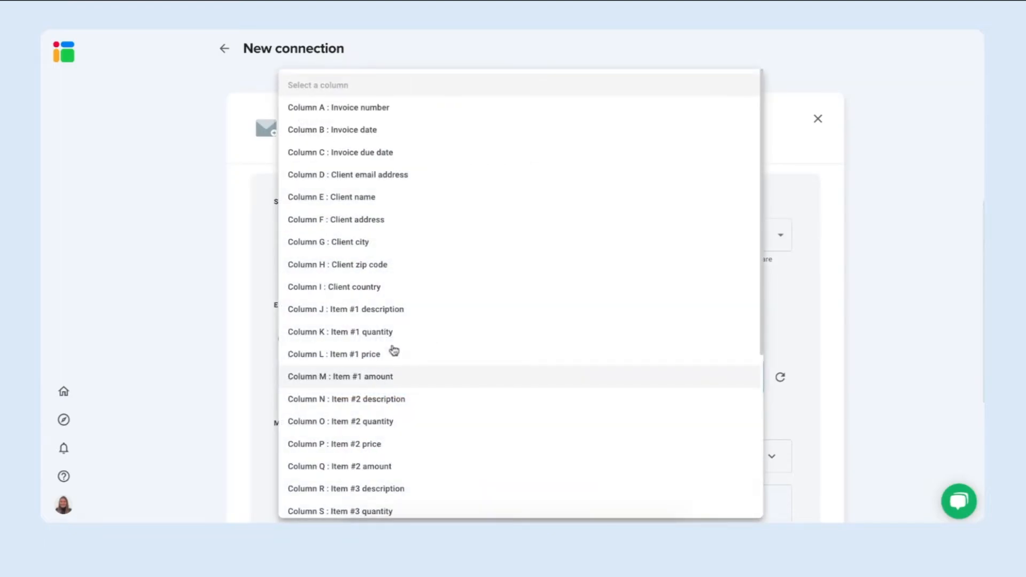
click(416, 181)
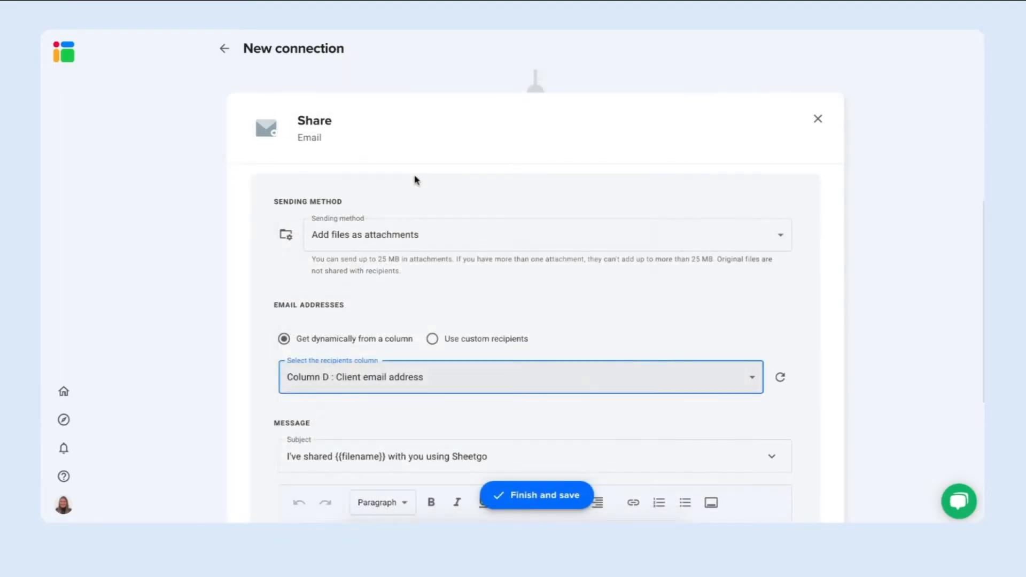
Replace "there," in the email message's greeting with the Client name smart tag.
scroll(571, 425, down, 3)
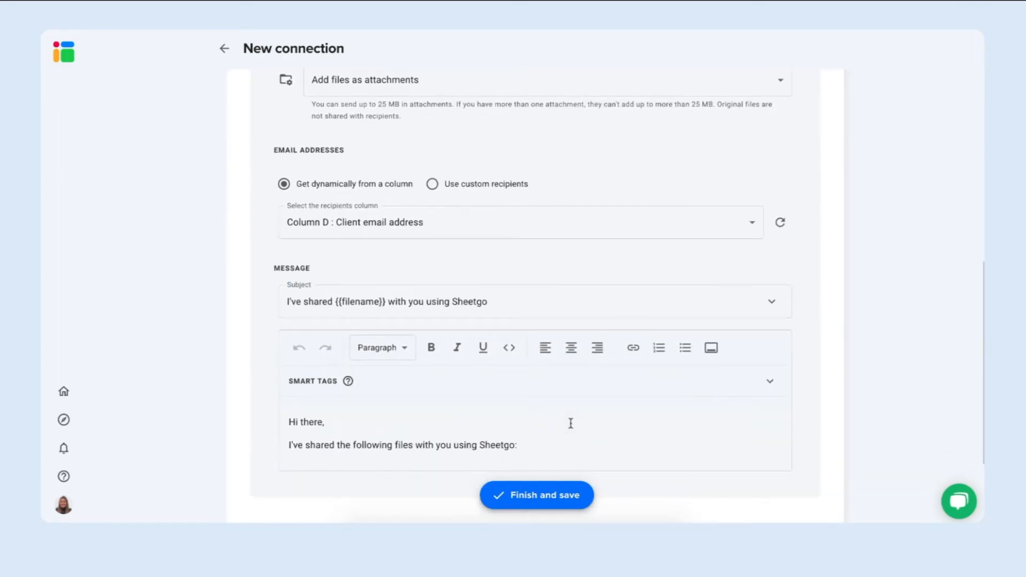
click(513, 297)
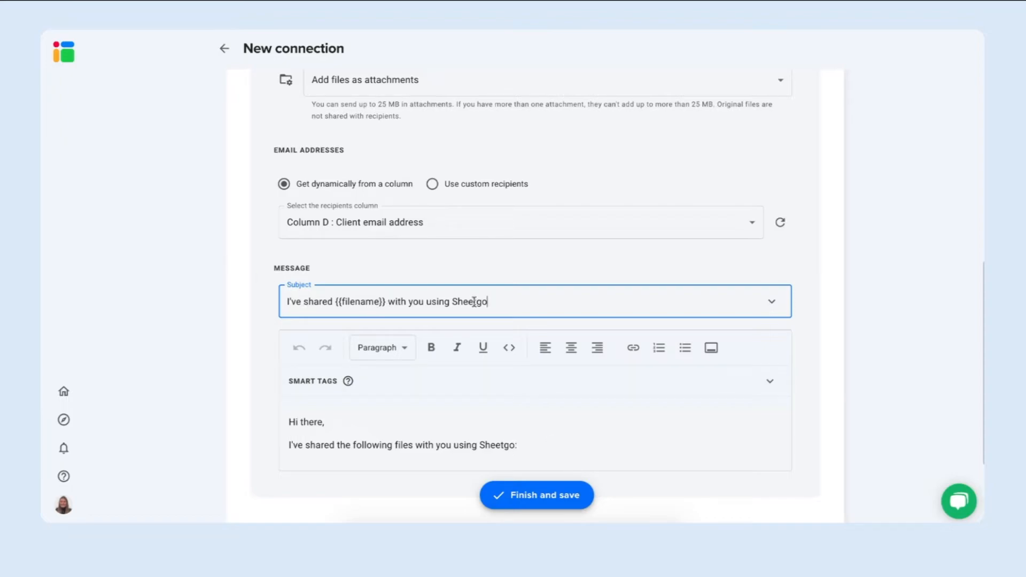
click(374, 396)
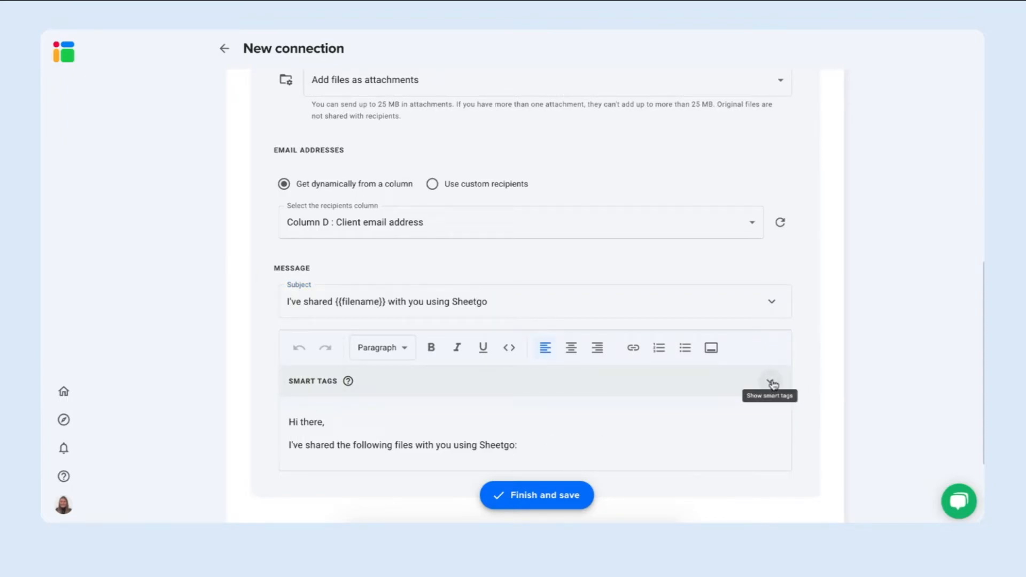
click(772, 381)
scroll(703, 434, down, 2)
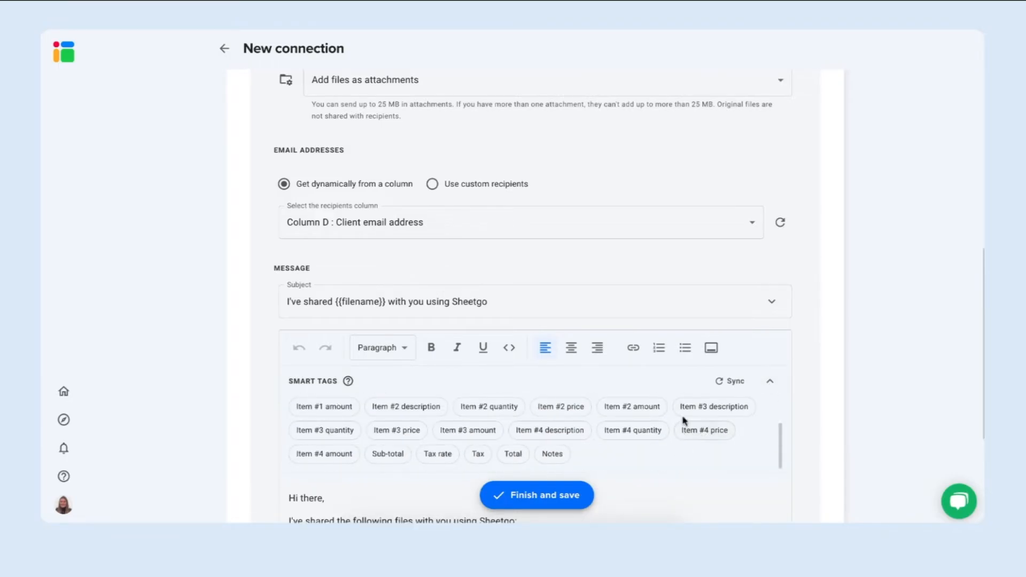
scroll(683, 420, up, 2)
double_click(315, 499)
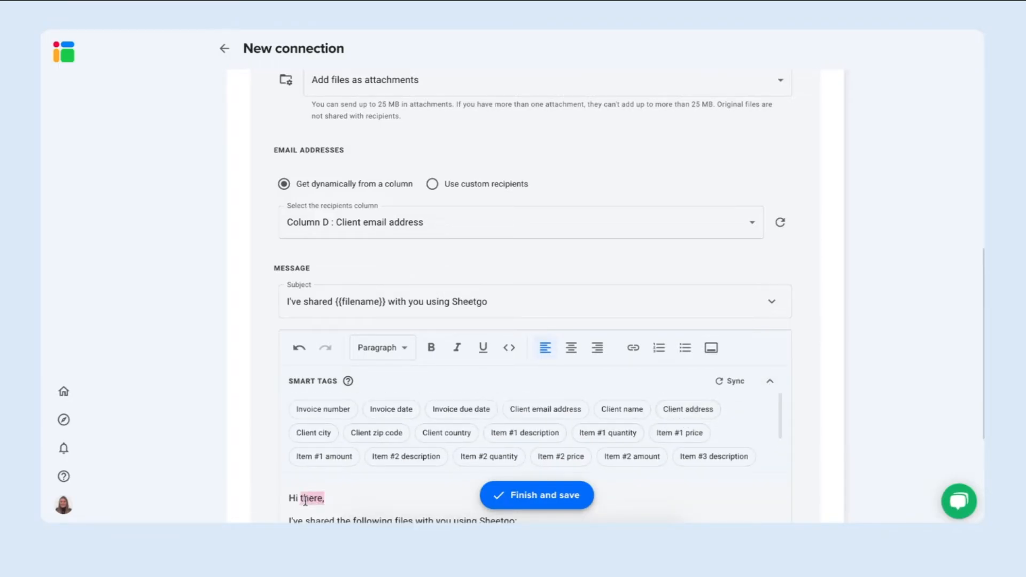
key(BackSpace)
click(613, 406)
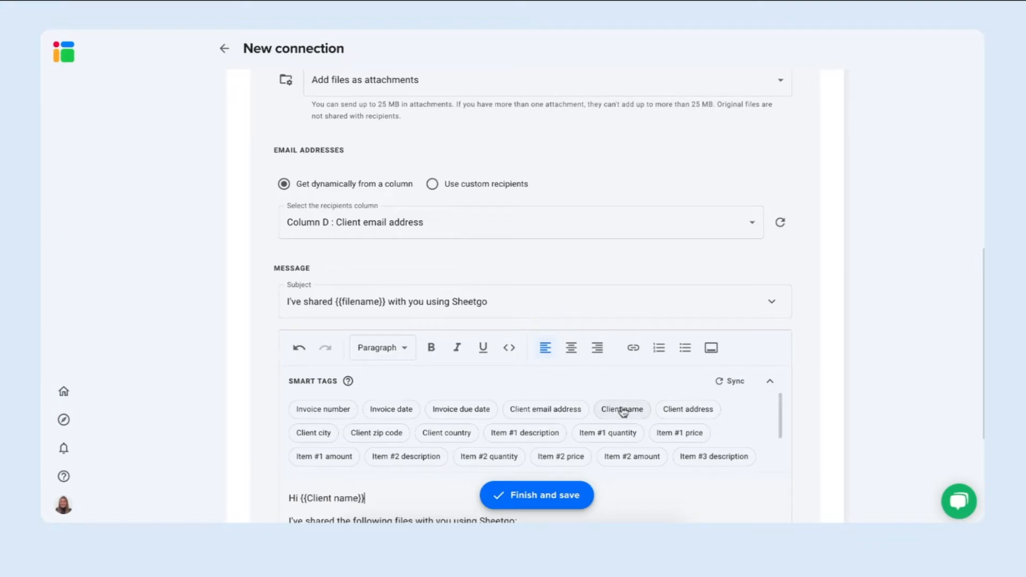
Append the Invoice number tag to the shared-files sentence and add a "Please pay it" line with the Invoice due date tag.
scroll(407, 508, down, 2)
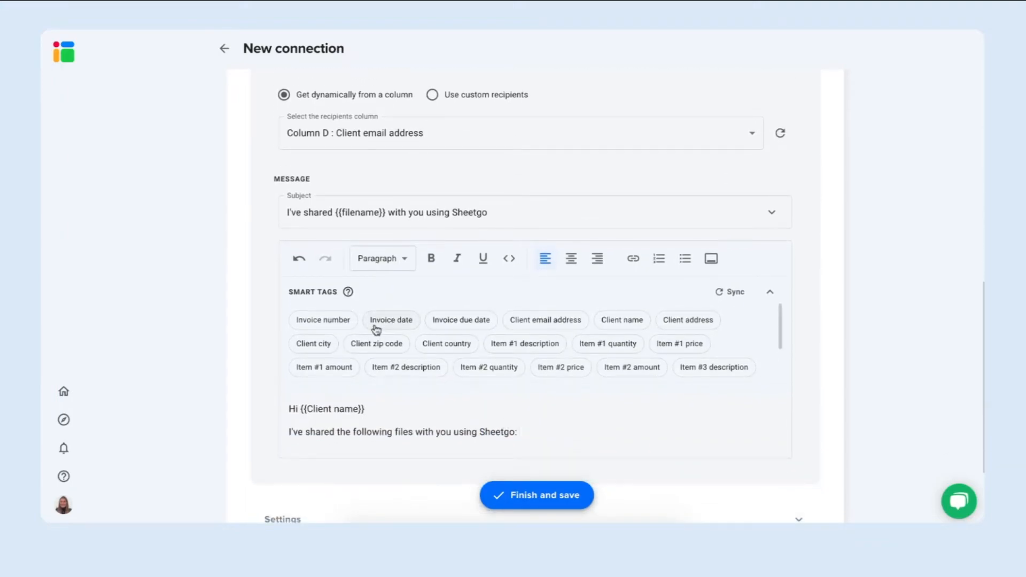
click(337, 321)
key(Return)
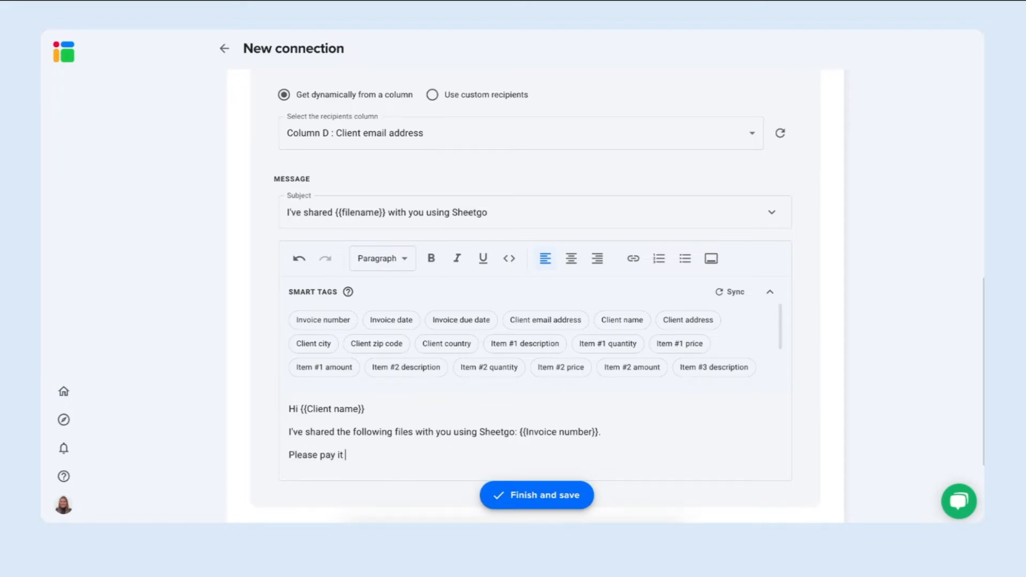
click(455, 321)
End the email message with the lines "Thank you" and "Kind regards", and finish editing the Email step.
key(Return)
text(Thank you)
key(Return)
scroll(534, 294, down, 3)
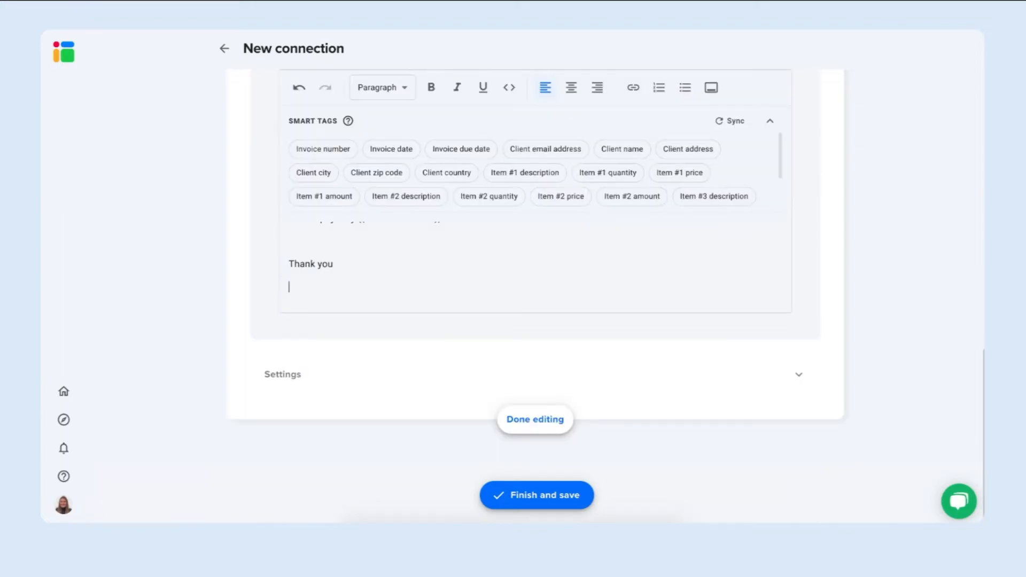
text(Kind regards)
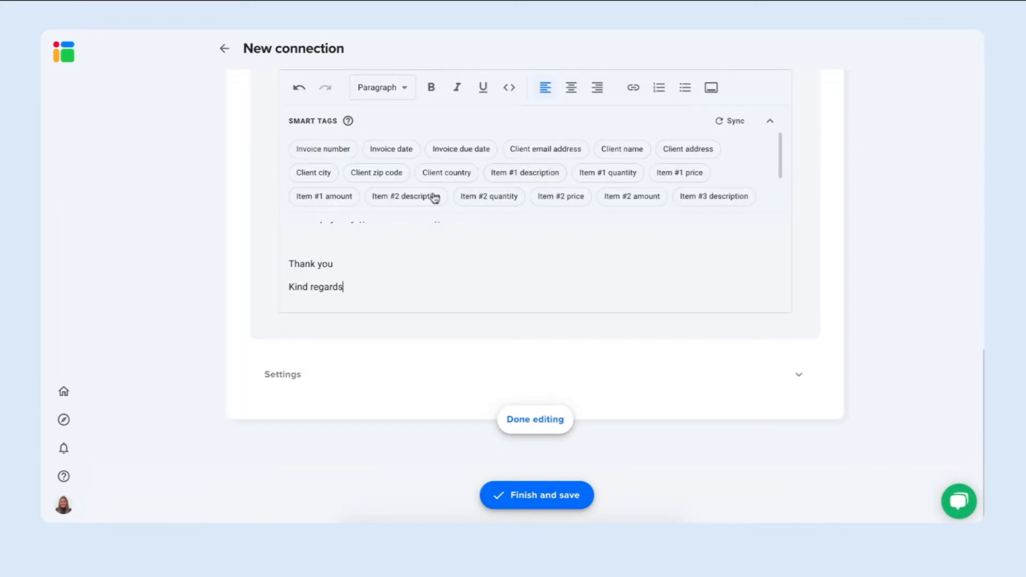
click(540, 419)
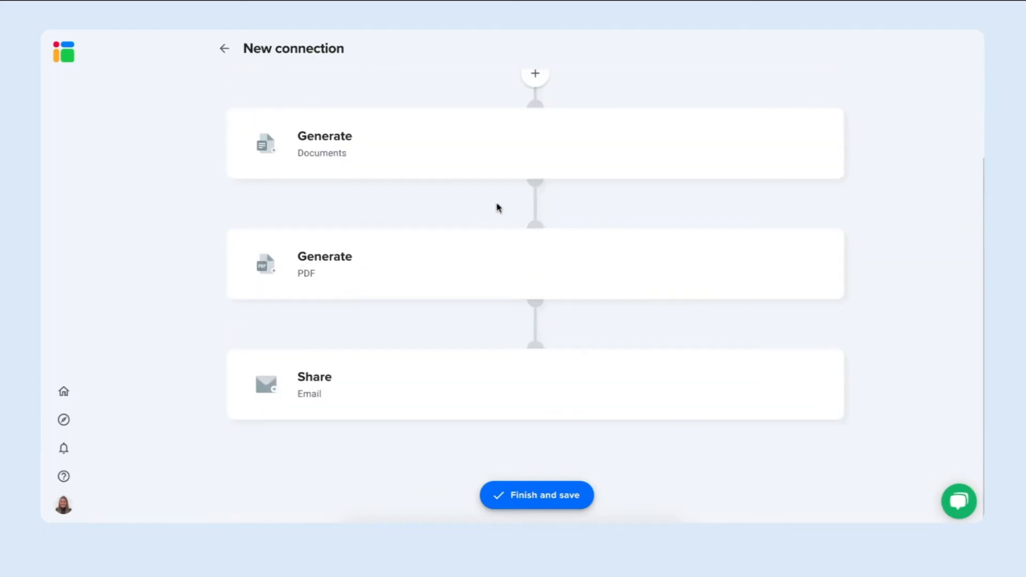
Review the chain of source, document, PDF and email steps, and save the finished connection.
scroll(498, 206, up, 3)
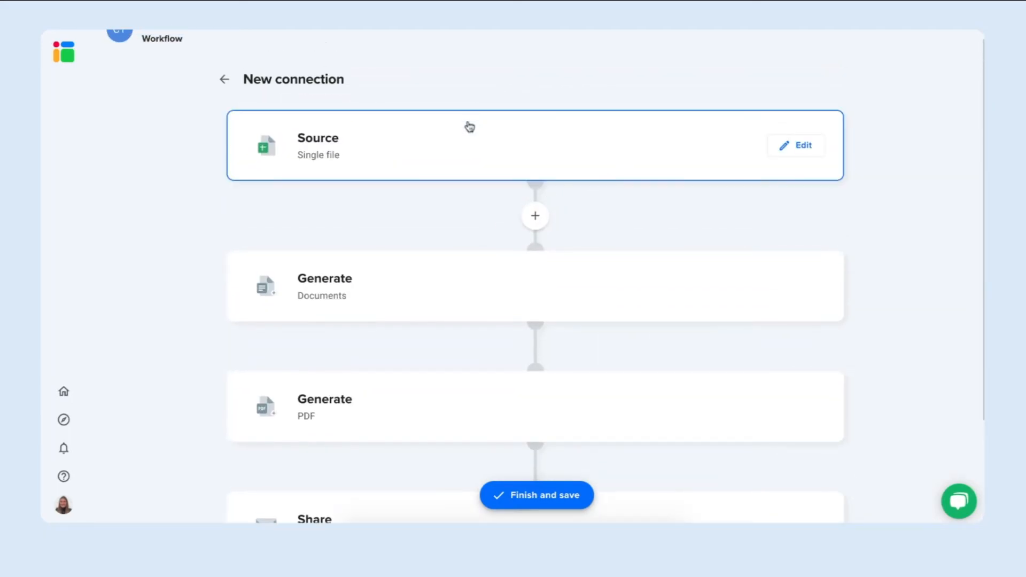
scroll(513, 159, up, 1)
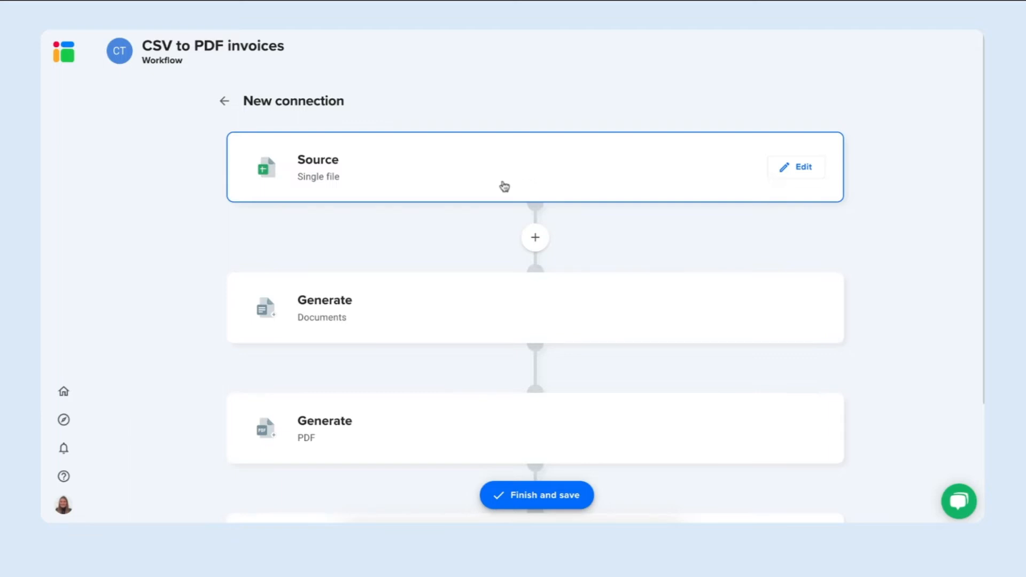
scroll(490, 157, down, 2)
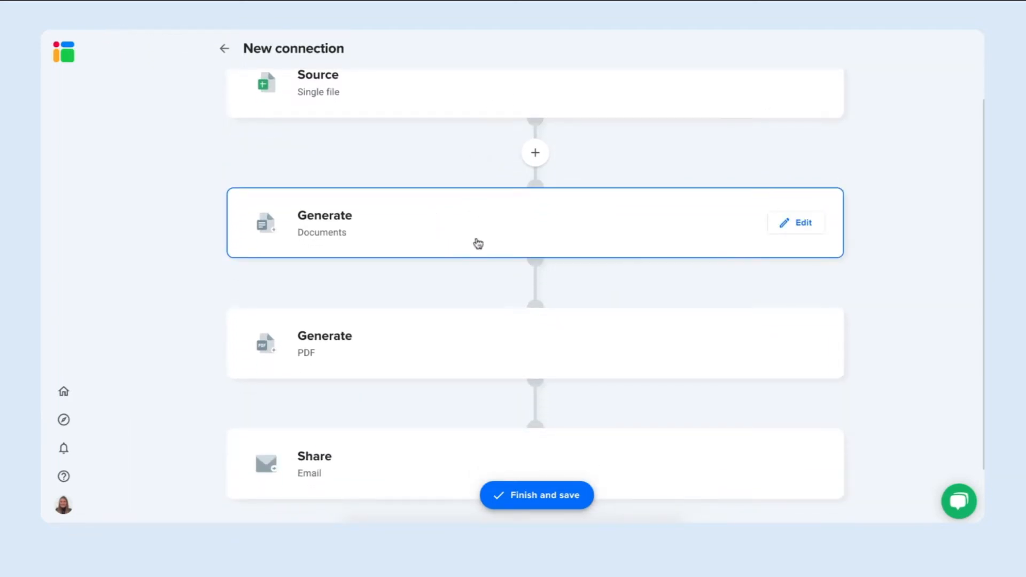
scroll(520, 228, down, 1)
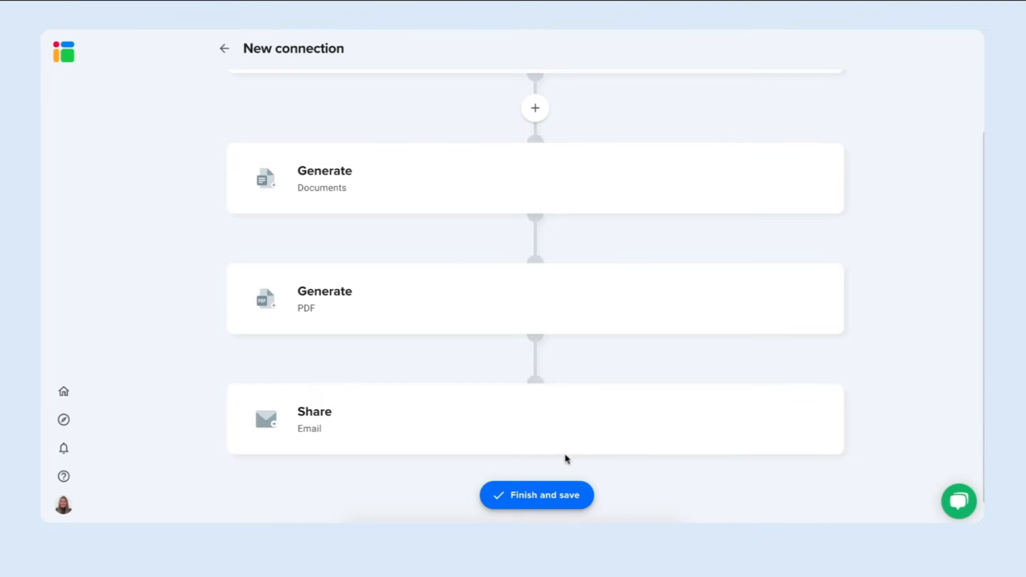
click(549, 496)
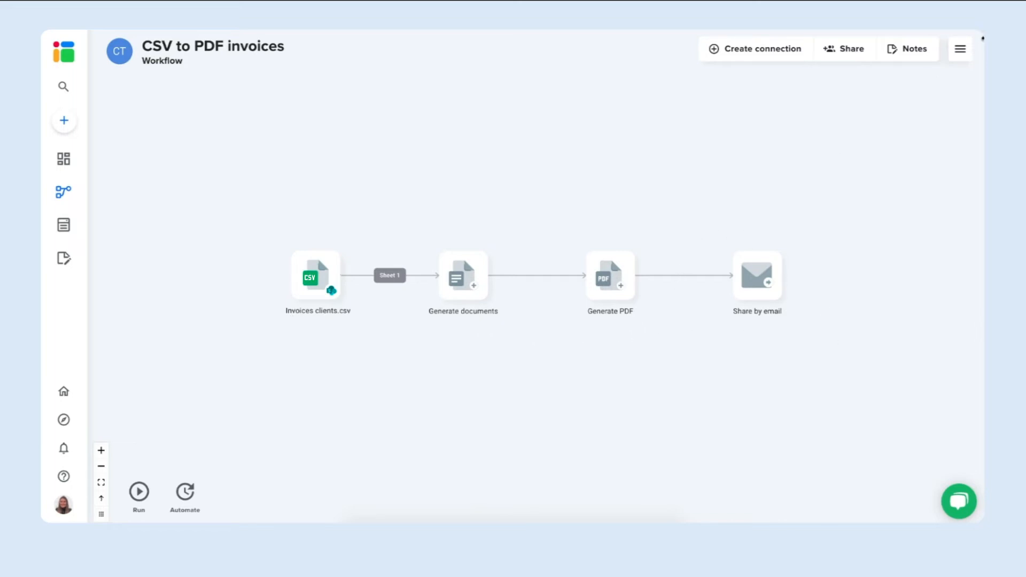
Open the "Sheetgo invoices PDFs" folder in Google Drive from the workflow's list of files.
click(960, 49)
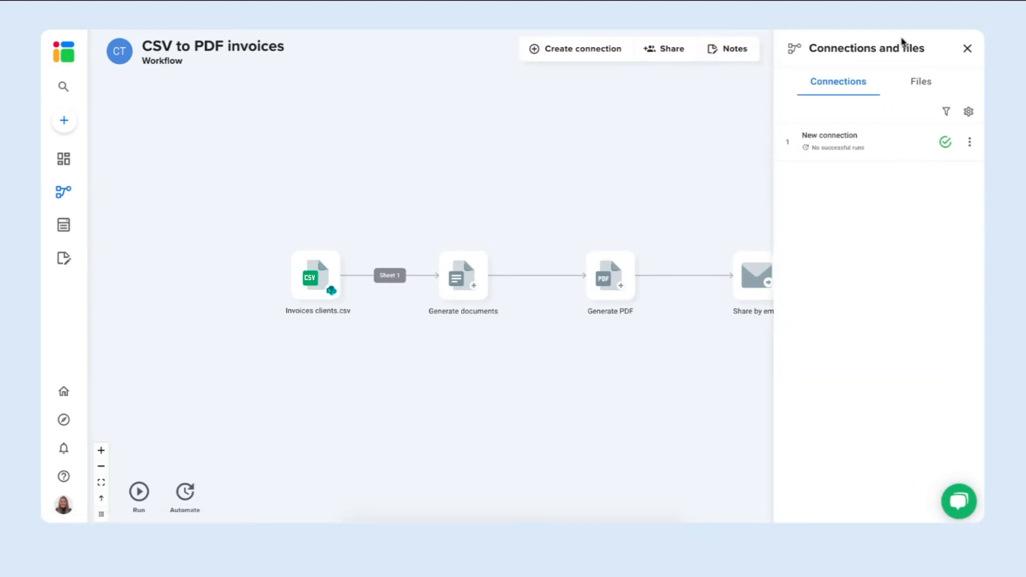
click(920, 81)
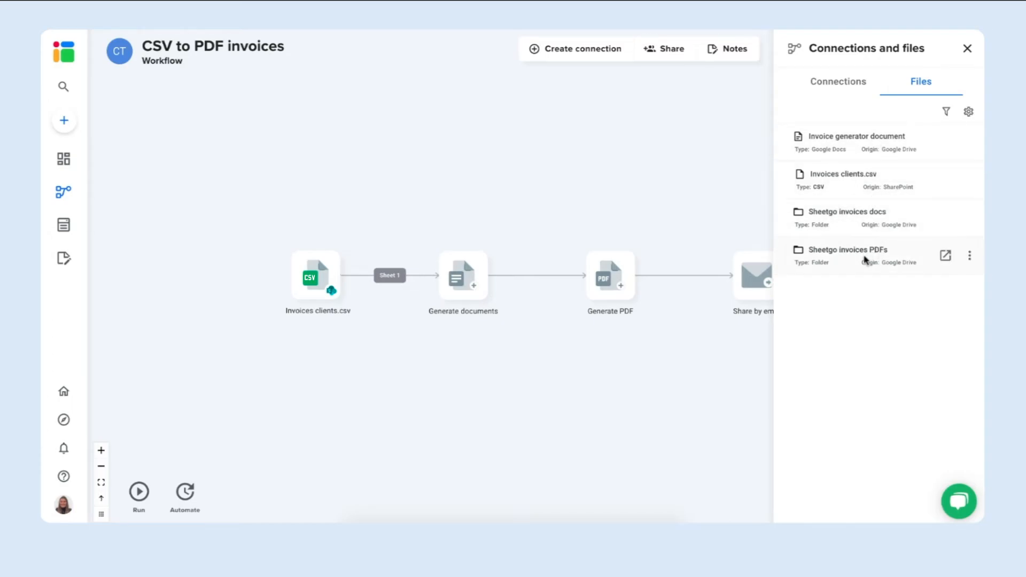
click(946, 255)
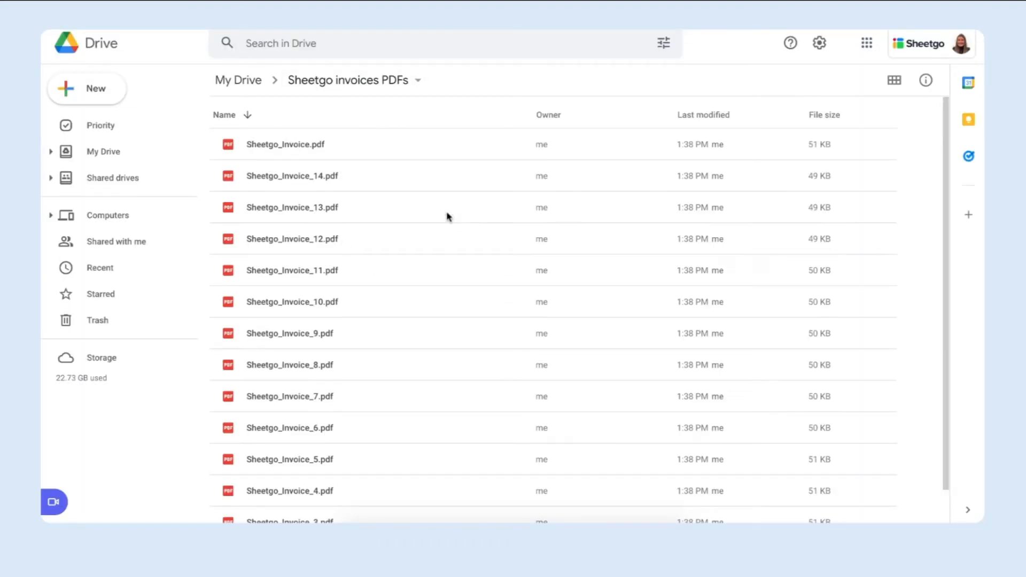
Open Sheetgo_Invoice_14.pdf from the Drive folder and inspect the generated invoice.
double_click(302, 178)
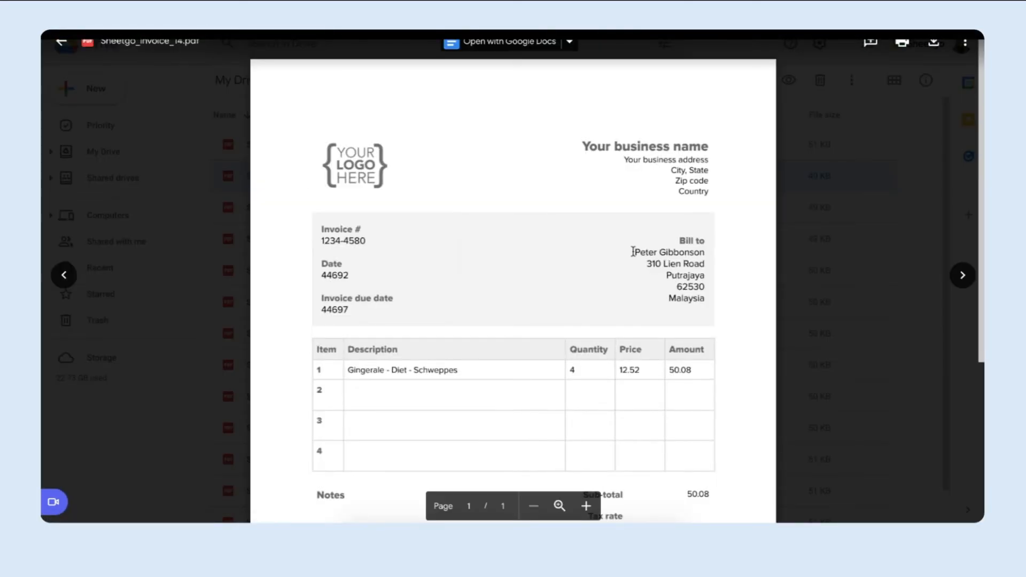
double_click(637, 252)
drag(638, 251, 708, 256)
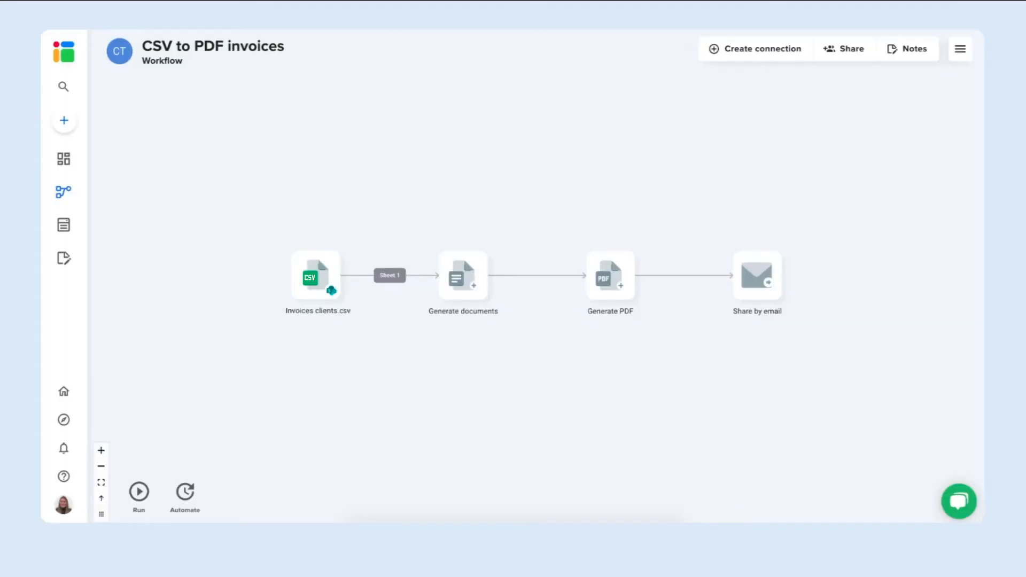
Switch to Sheetgo and open the overview of the CSV to PDF invoices workflow.
click(80, 158)
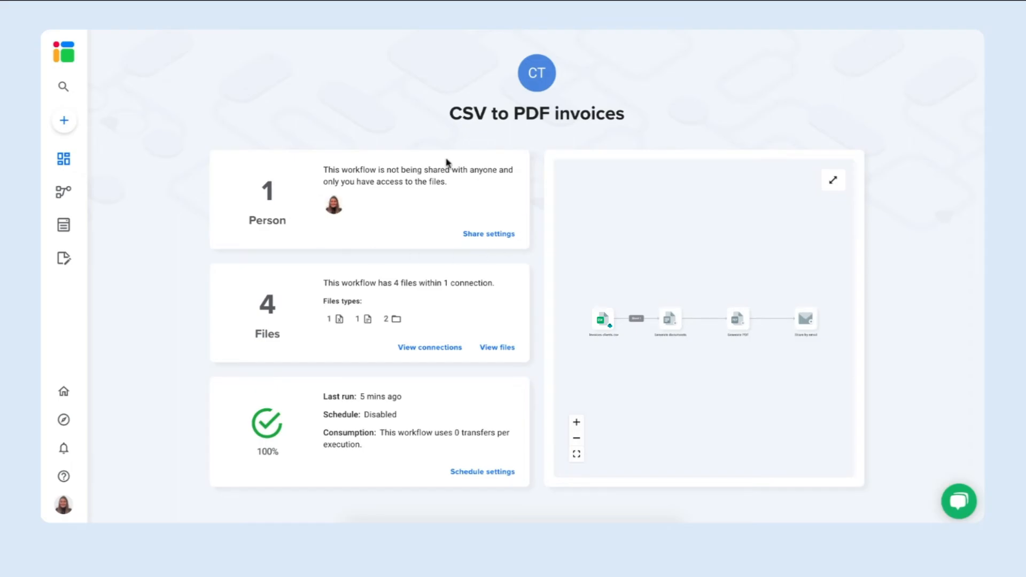
Review the workflow's sharing options for adding people and giving members editing access to connection files, and close the dialog.
click(486, 234)
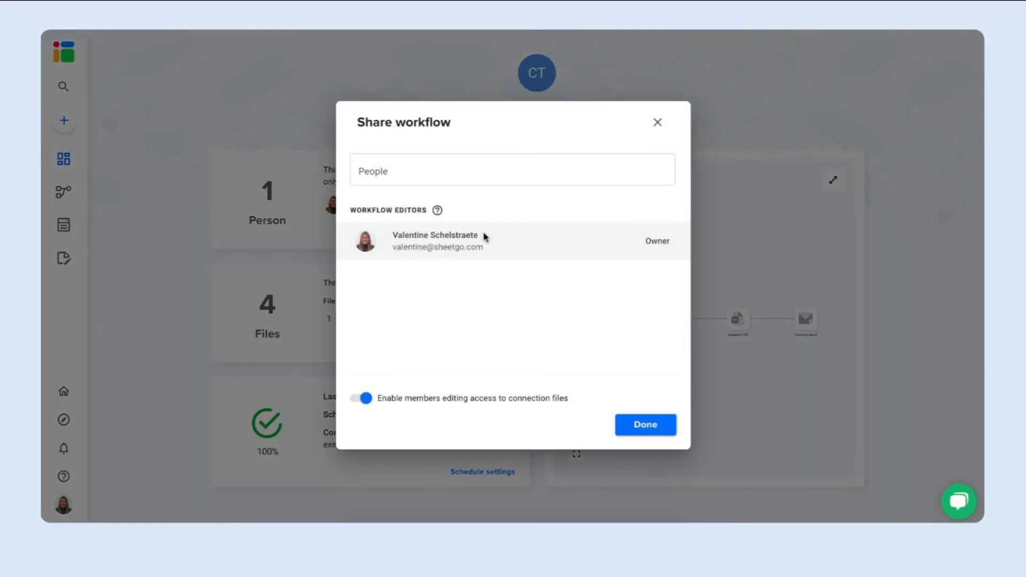
click(451, 169)
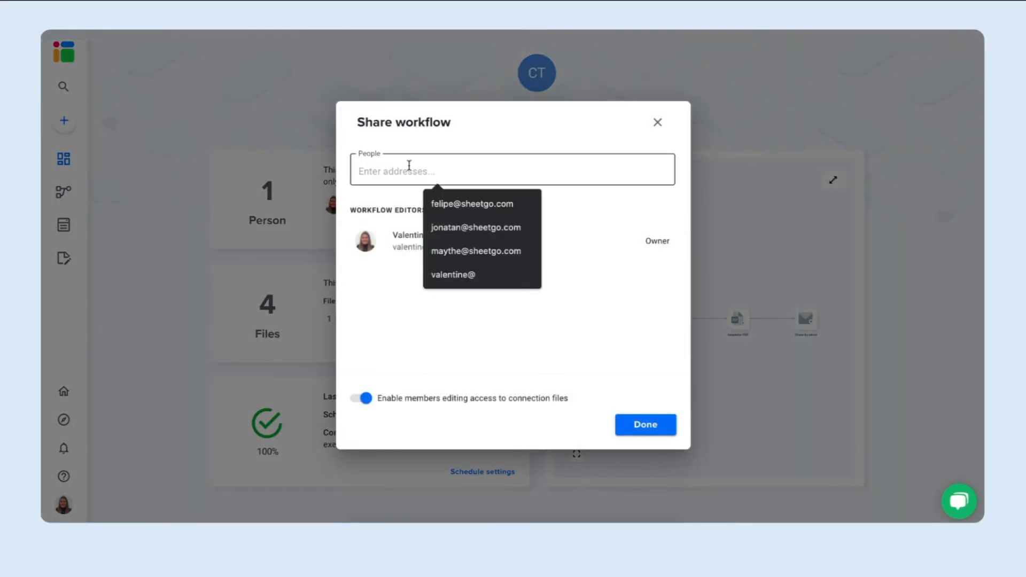
click(530, 361)
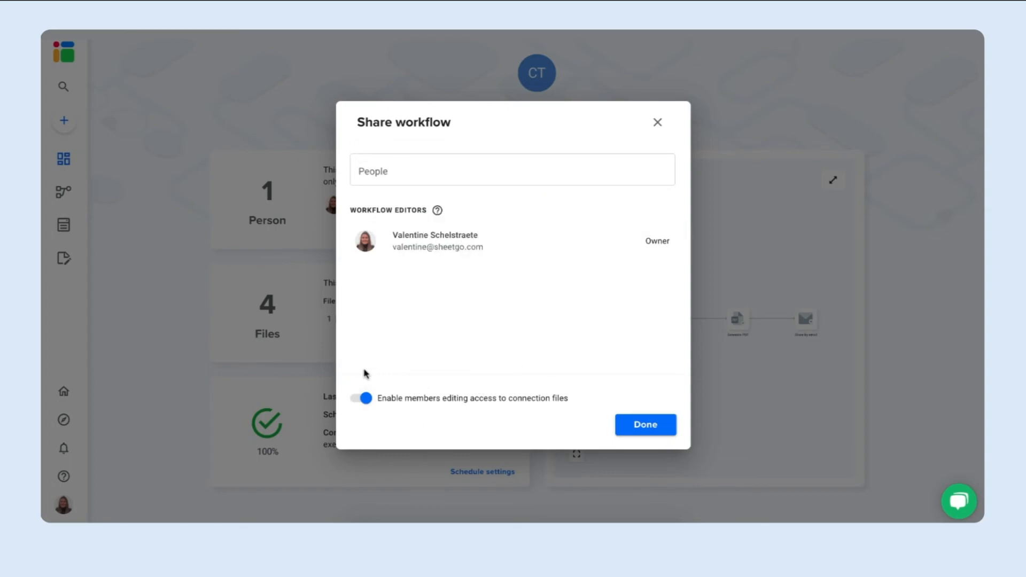
click(374, 402)
click(364, 401)
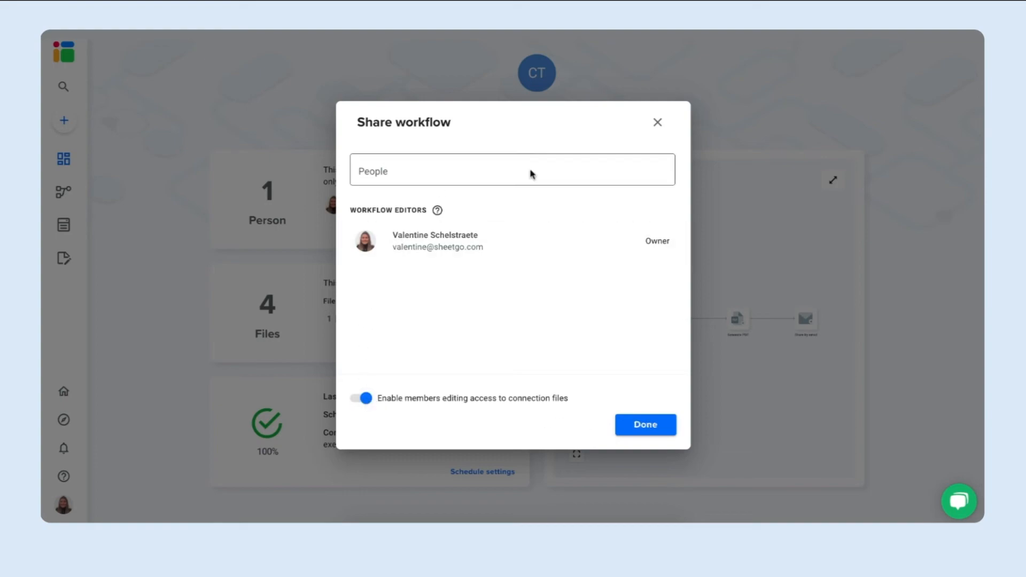
click(634, 431)
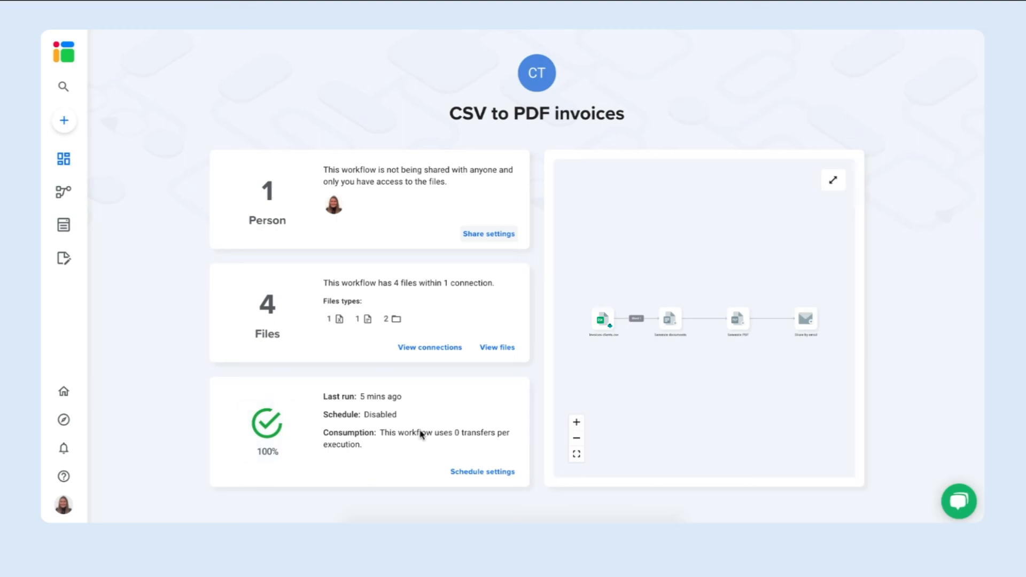
Enable automatic runs for the workflow once a day between 5:00 and 6:00 PM.
click(480, 474)
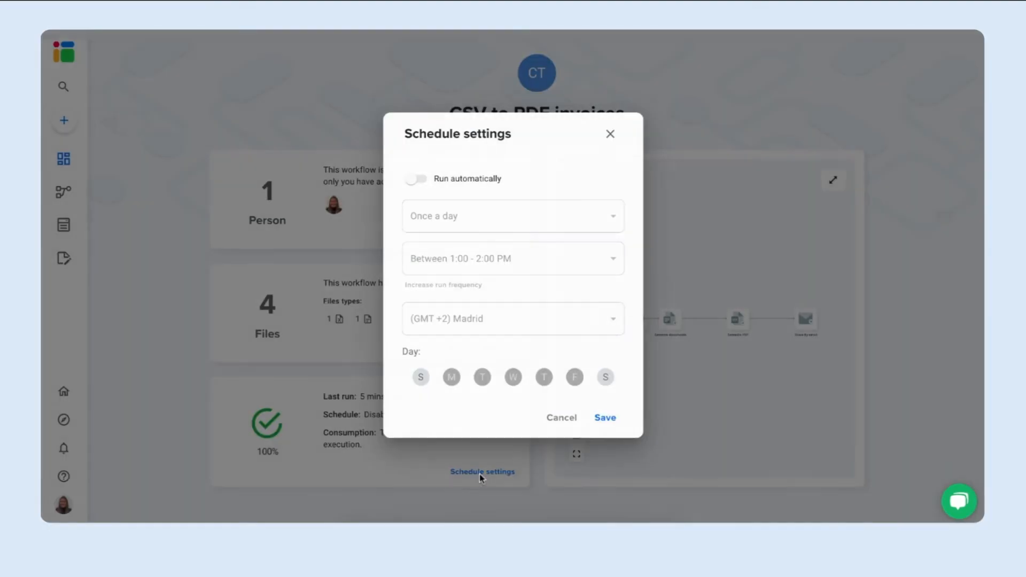
click(419, 181)
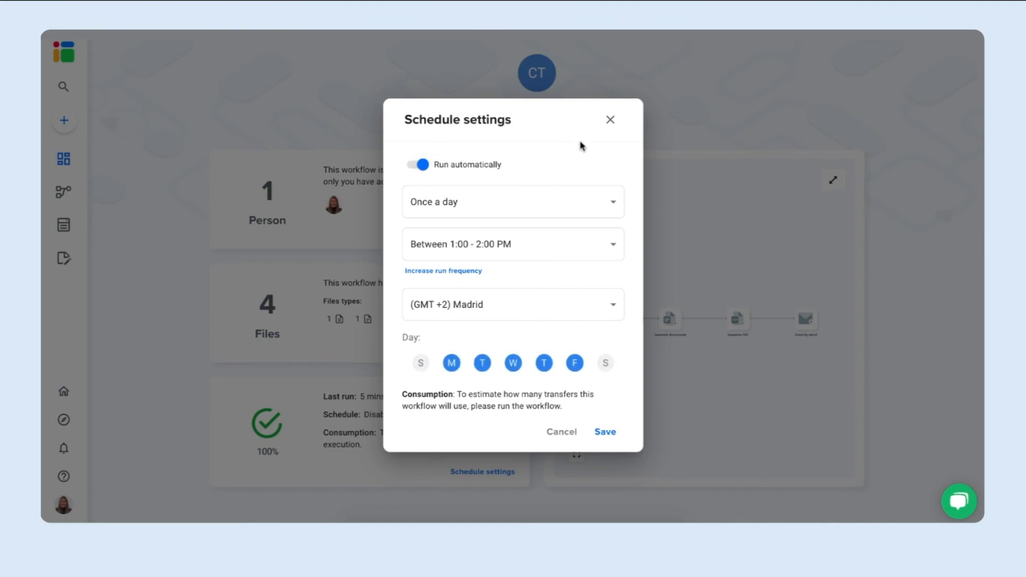
click(521, 210)
click(522, 212)
click(502, 244)
scroll(484, 350, down, 1)
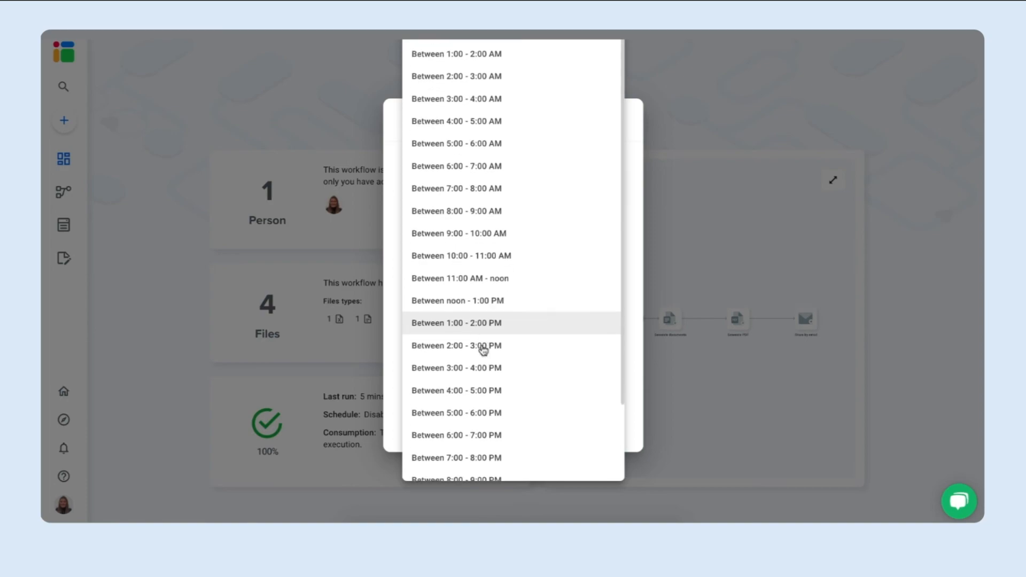
scroll(484, 350, down, 2)
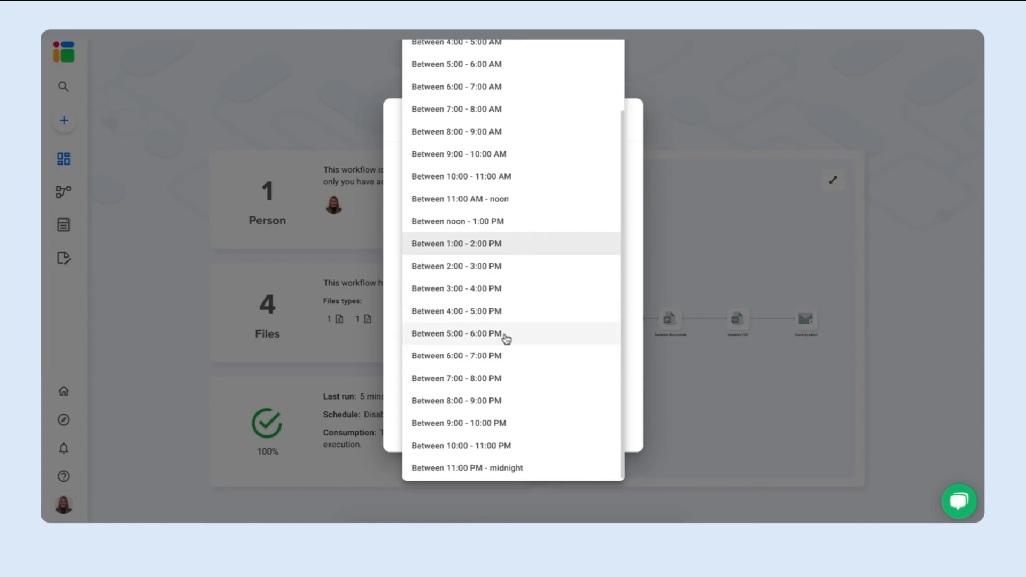
click(505, 337)
Limit the scheduled run days to Monday and Thursday, and save the schedule.
click(483, 363)
click(514, 363)
click(574, 363)
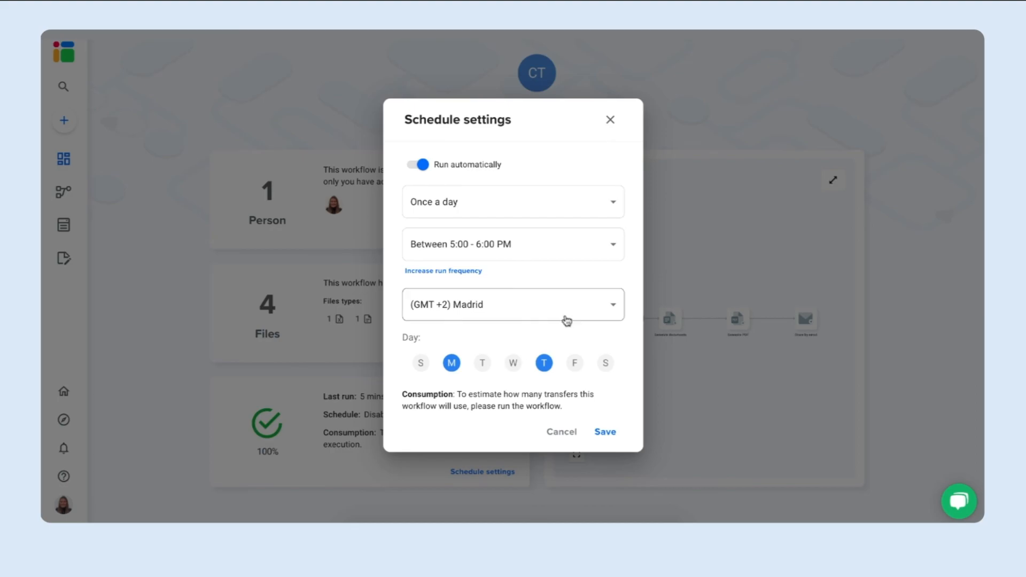
click(600, 432)
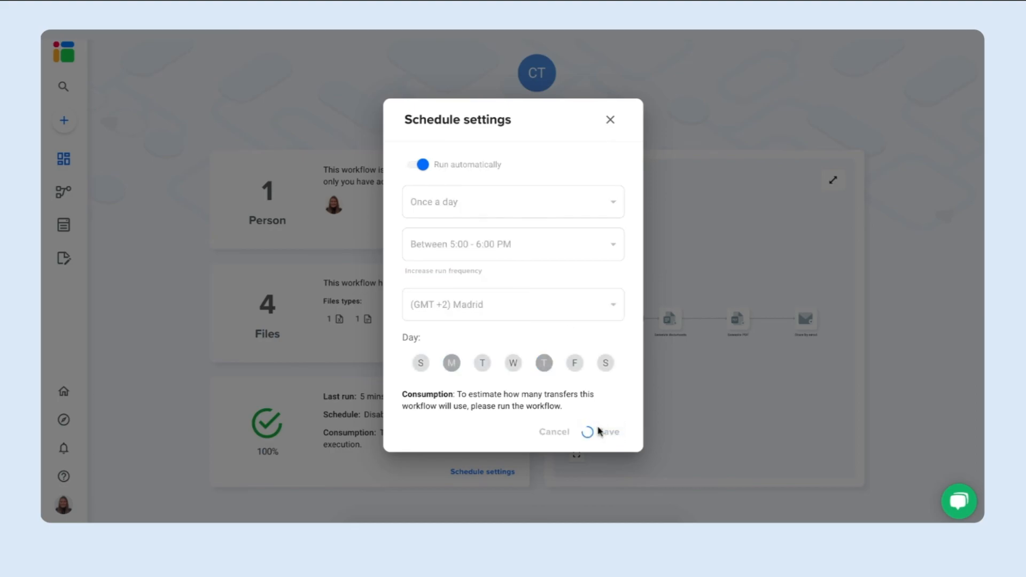